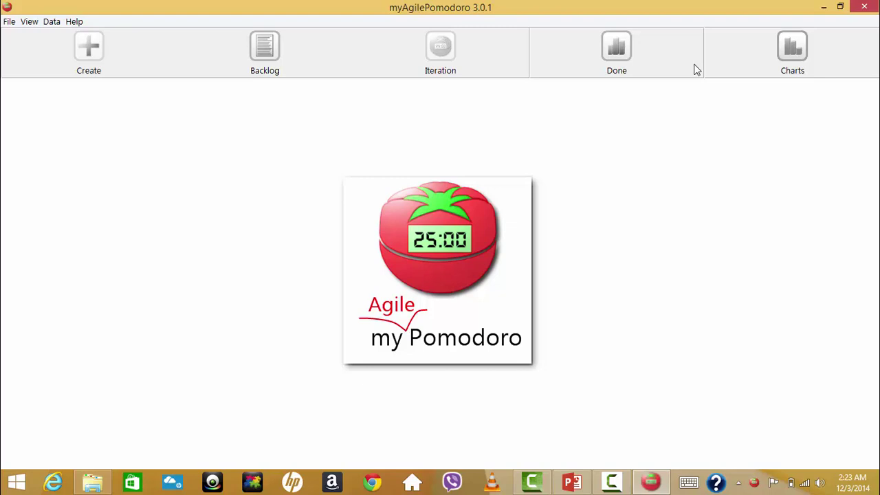
- Open the application preferences
click(10, 22)
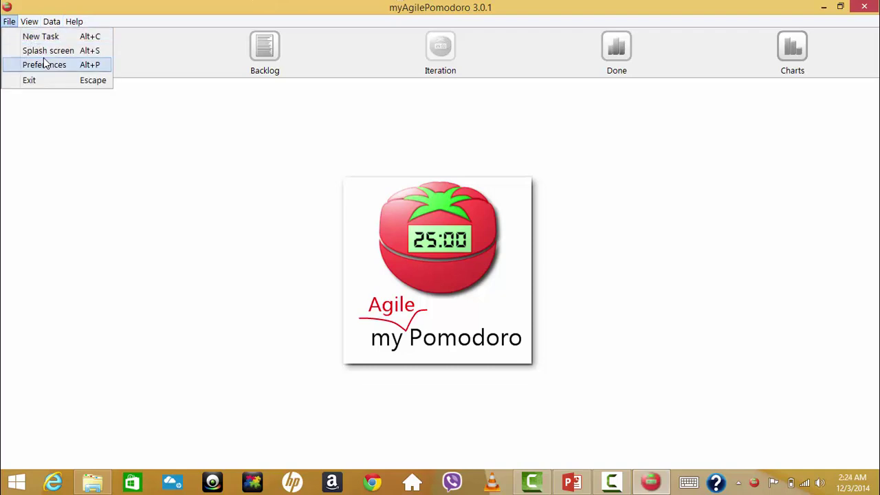
click(29, 24)
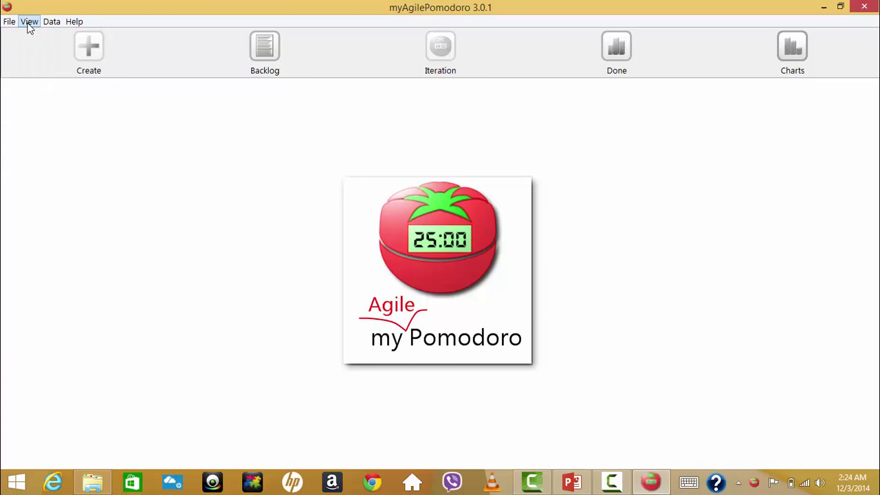
click(10, 21)
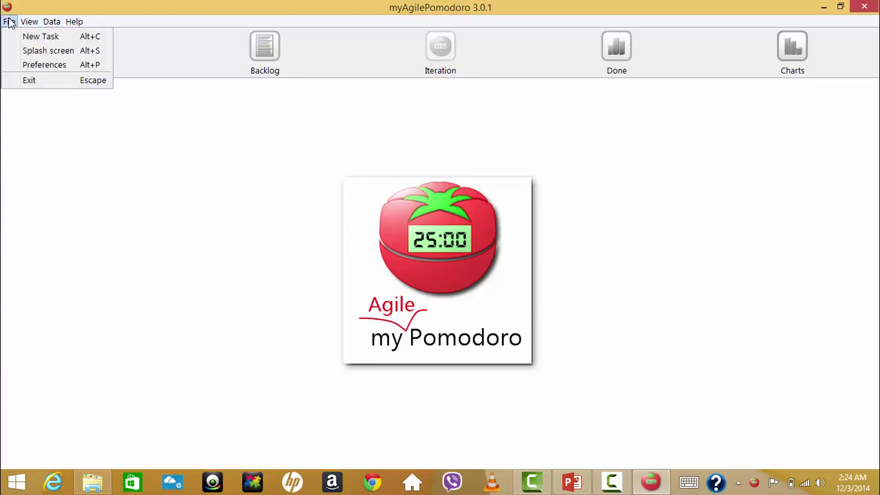
mouse_move(33, 26)
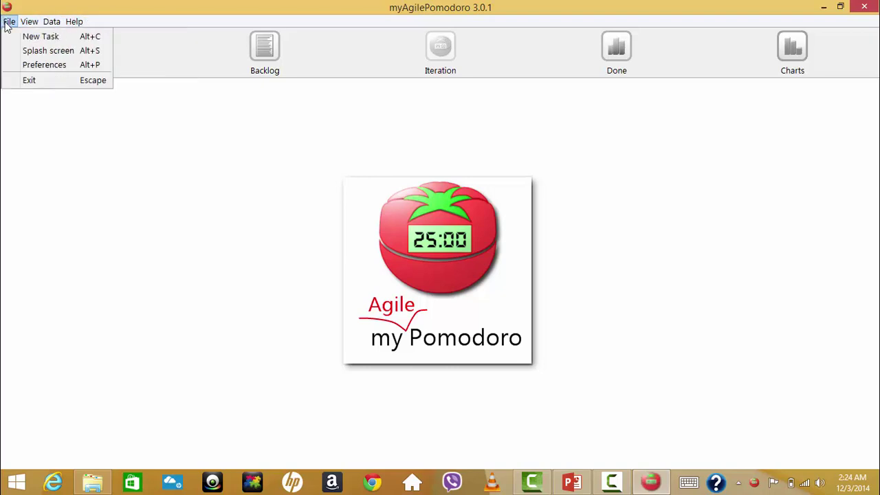
click(33, 65)
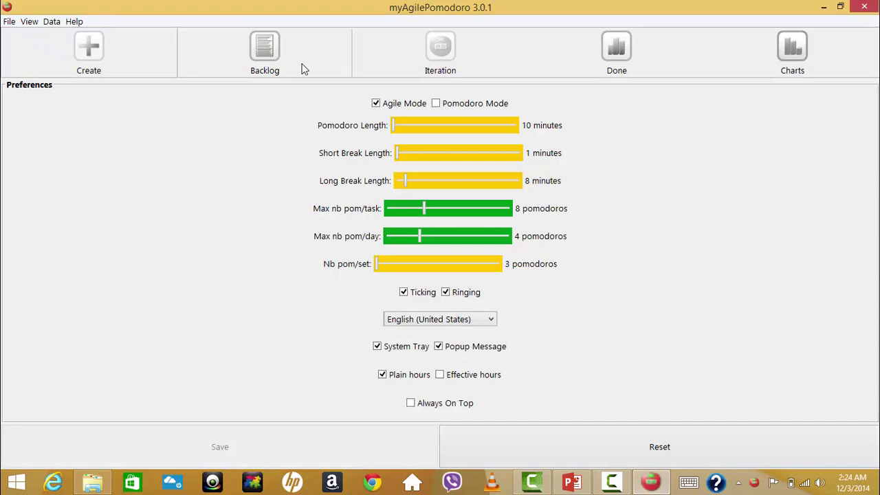
- Set the pomodoro length to 10 minutes, the short break to 1 minute and the long break to 5 minutes
drag(442, 130, 453, 155)
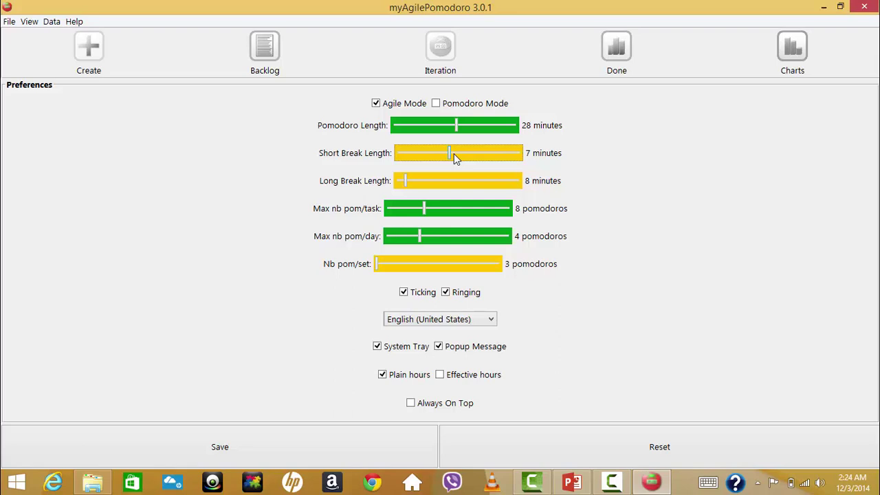
click(394, 127)
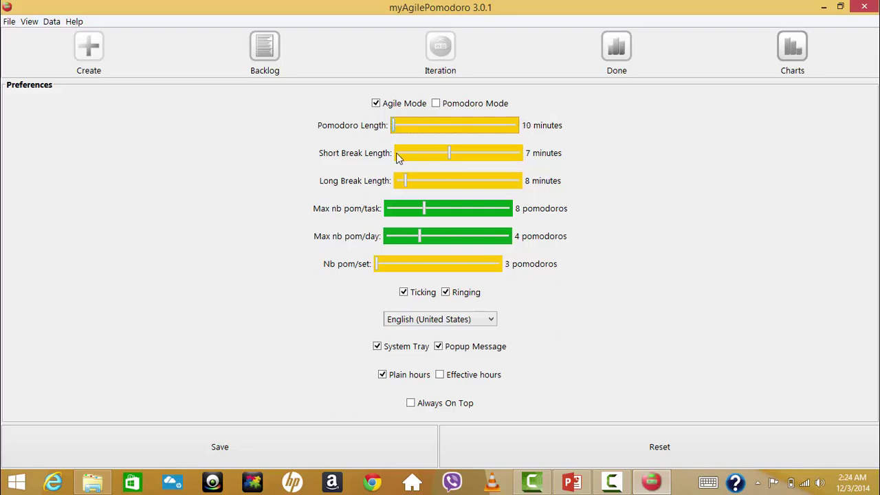
click(396, 152)
click(396, 153)
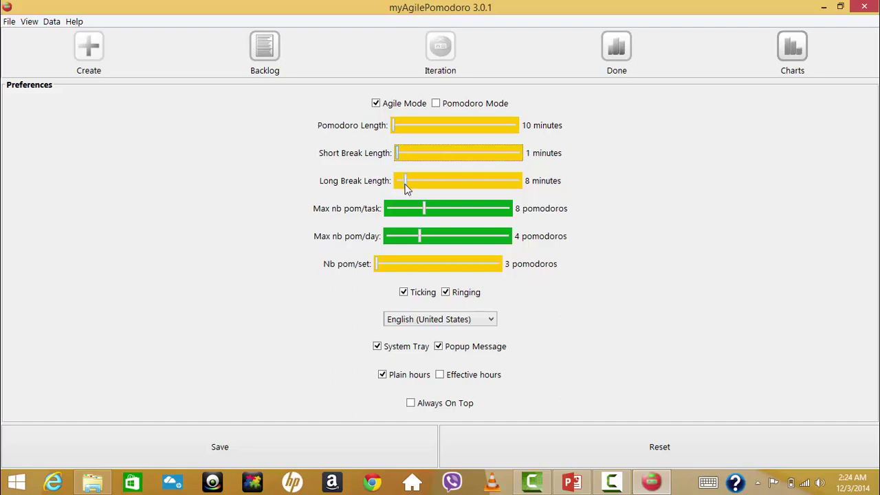
click(397, 183)
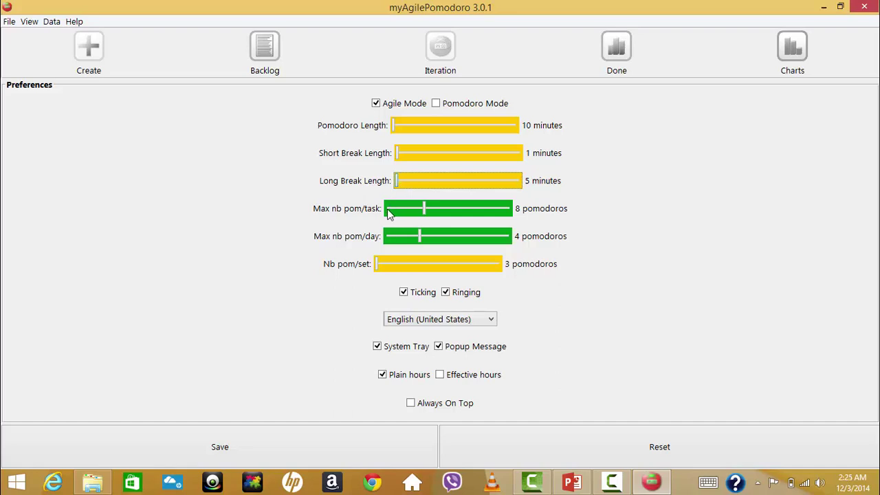
- Limit pomodoros to 4 per task and 5 per day, with 3 pomodoros per set
click(388, 214)
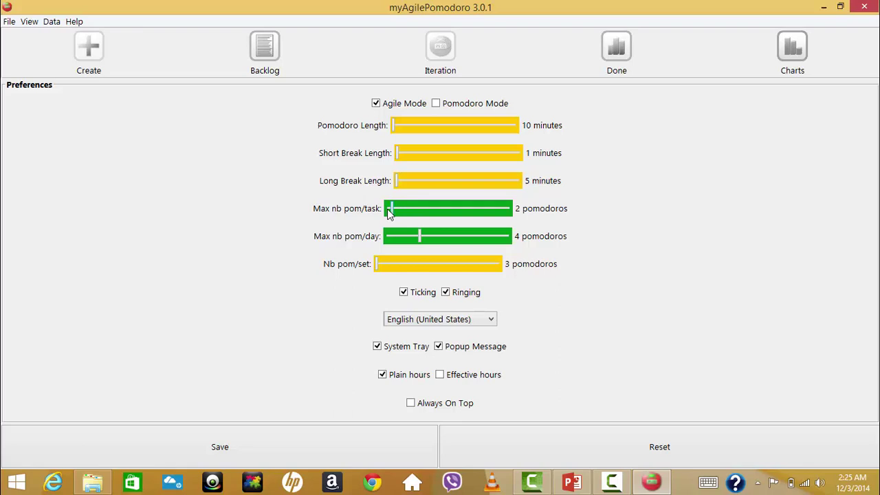
click(424, 215)
click(427, 236)
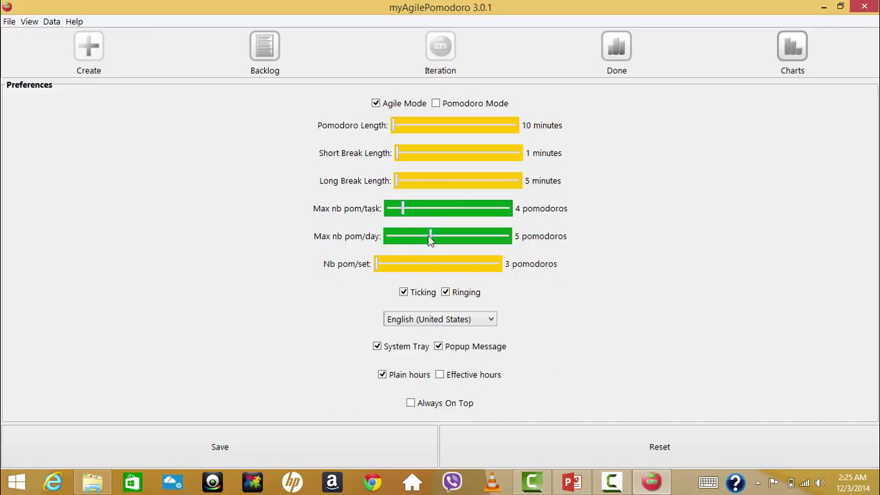
click(393, 269)
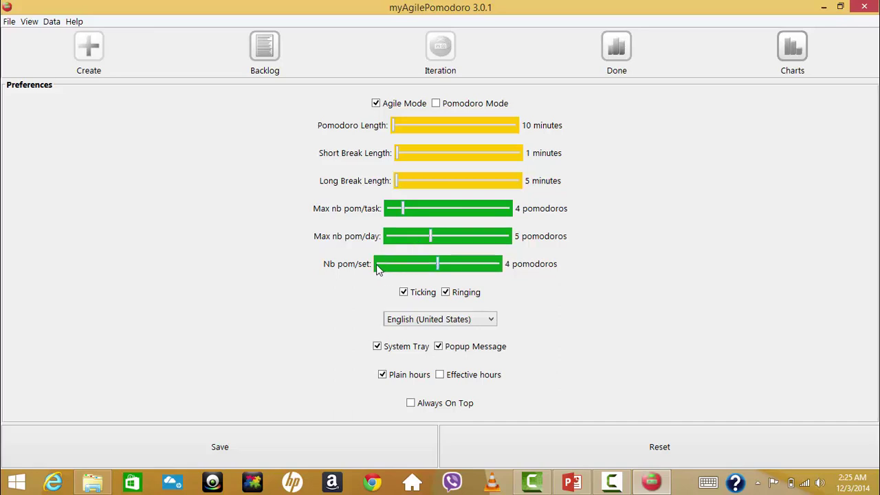
click(376, 268)
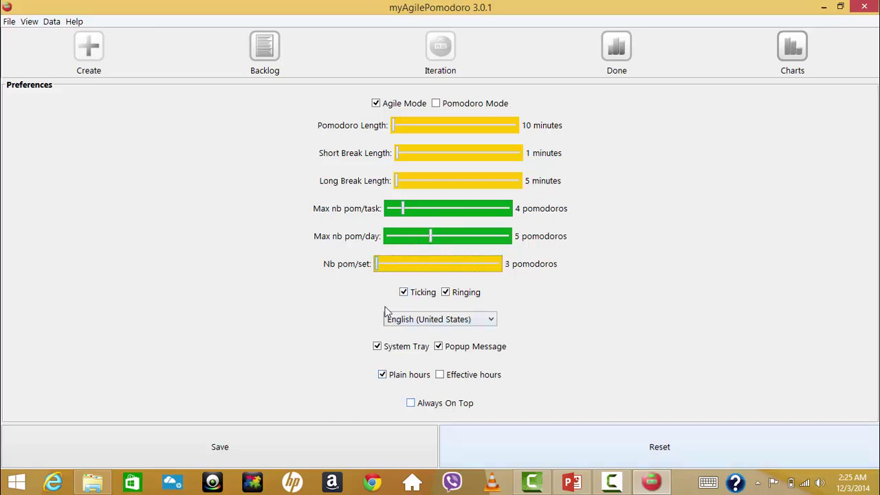
- Save the preferences and restart myAgilePomodoro, with its window maximized
click(324, 451)
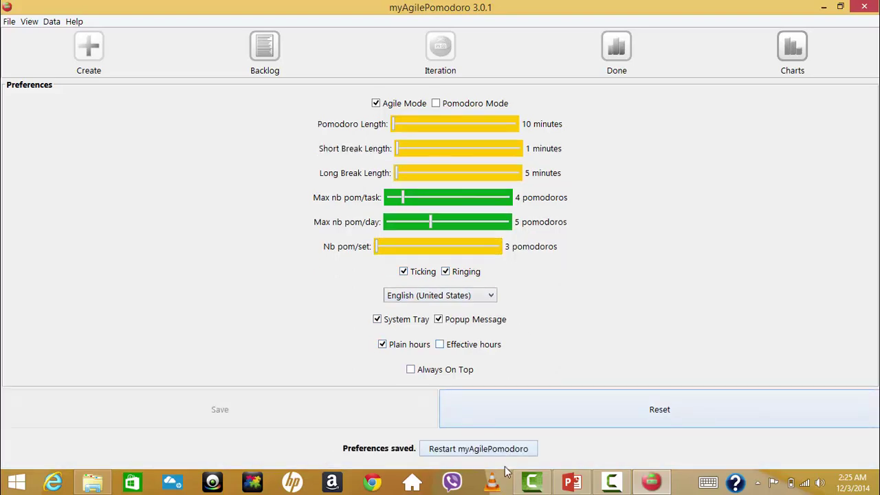
click(463, 449)
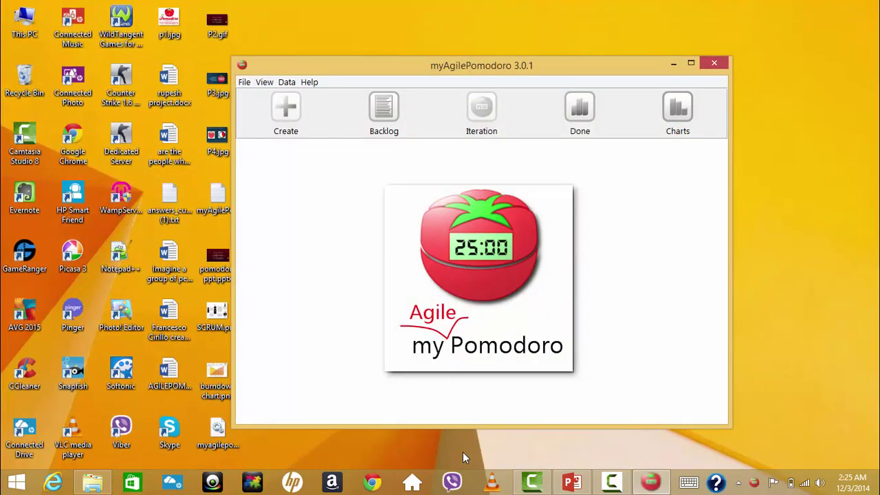
click(690, 63)
- Start a new task titled "task1" with the type User Story
click(92, 45)
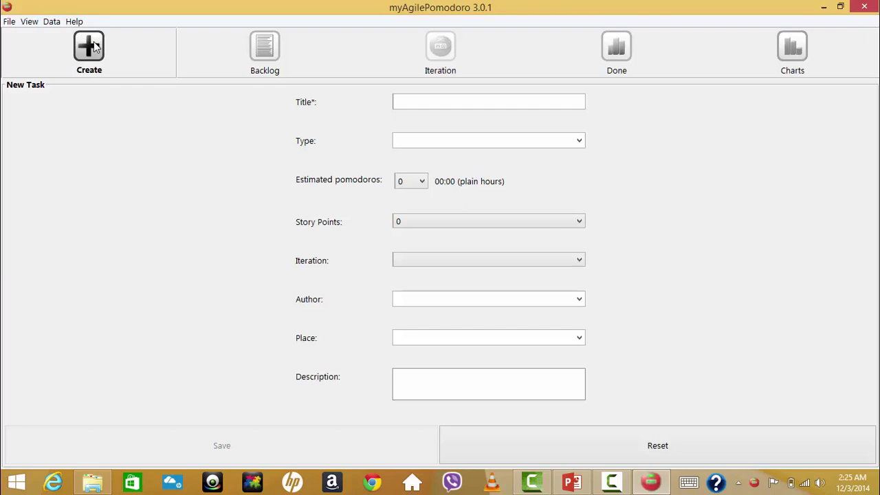
click(433, 101)
text(tas)
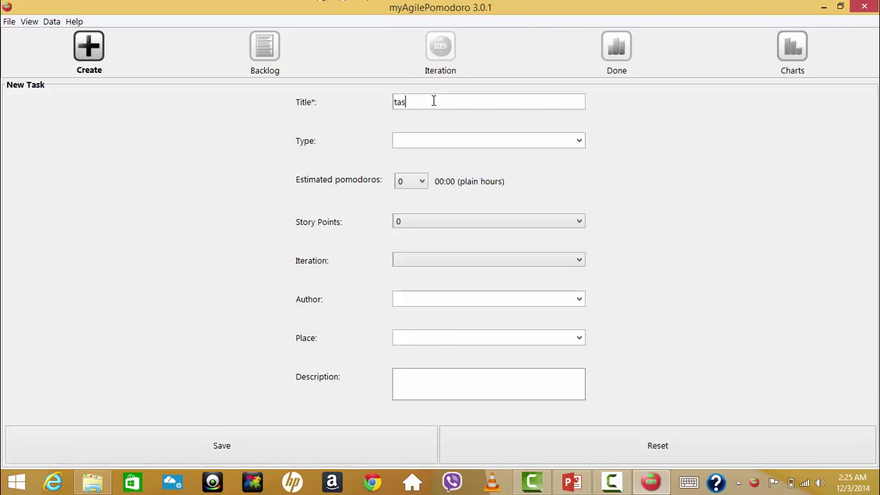
text(k1)
click(580, 141)
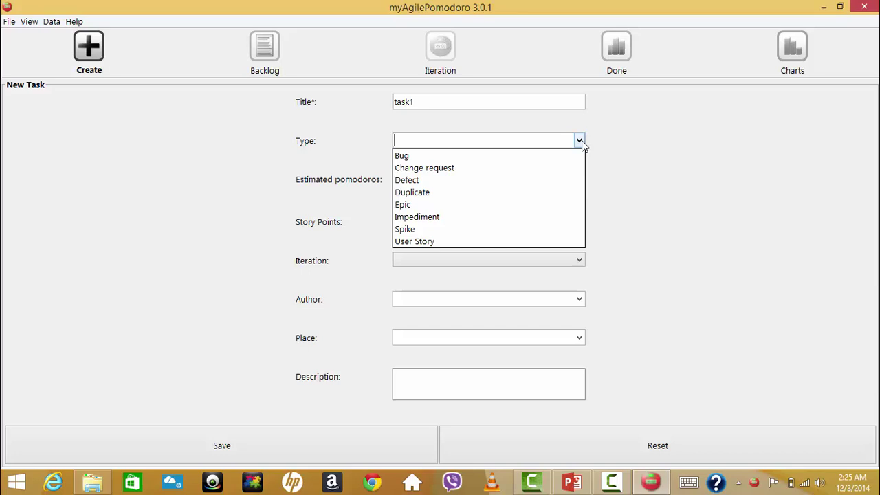
click(453, 242)
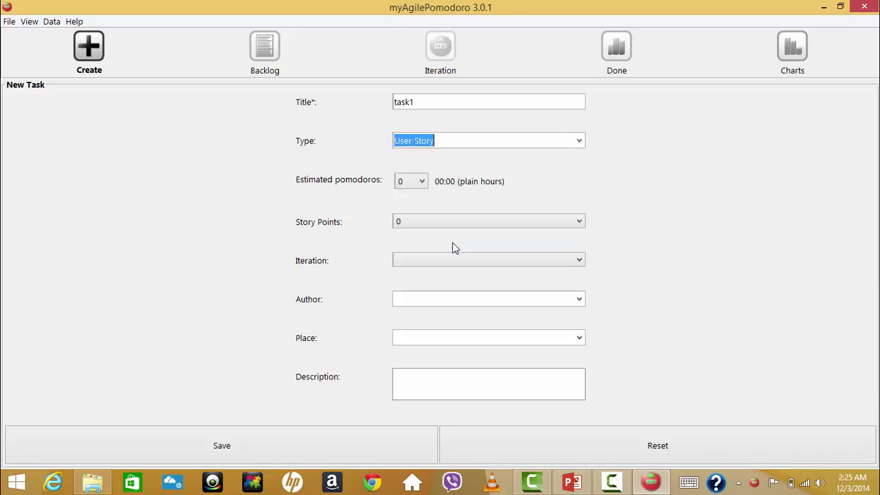
- Give task1 an estimate of 2 pomodoros, 1 story point and iteration 1
click(421, 189)
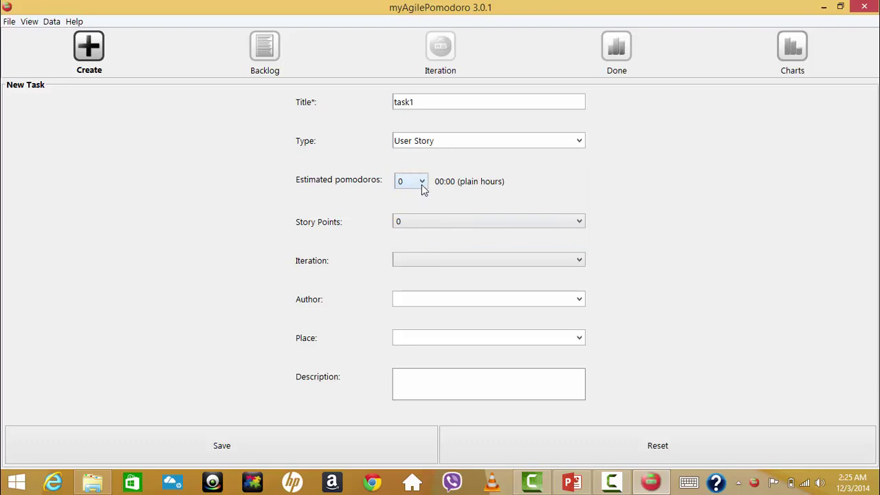
click(423, 188)
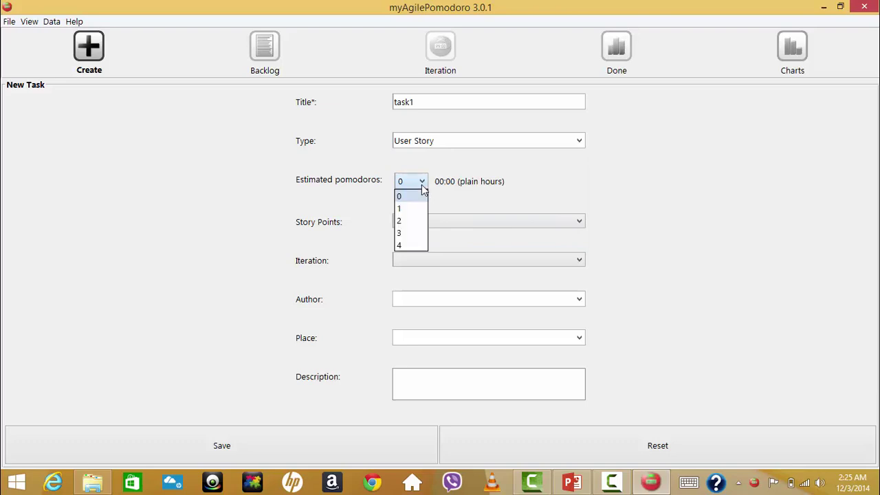
click(413, 218)
click(581, 224)
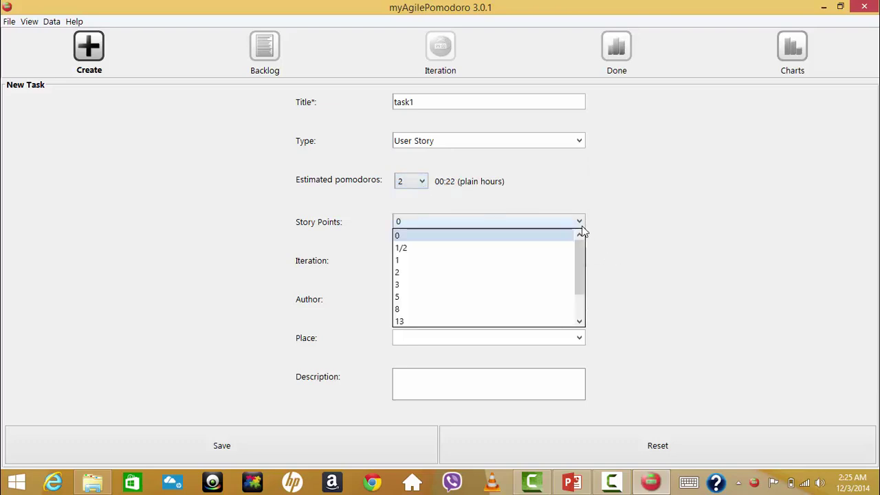
click(468, 260)
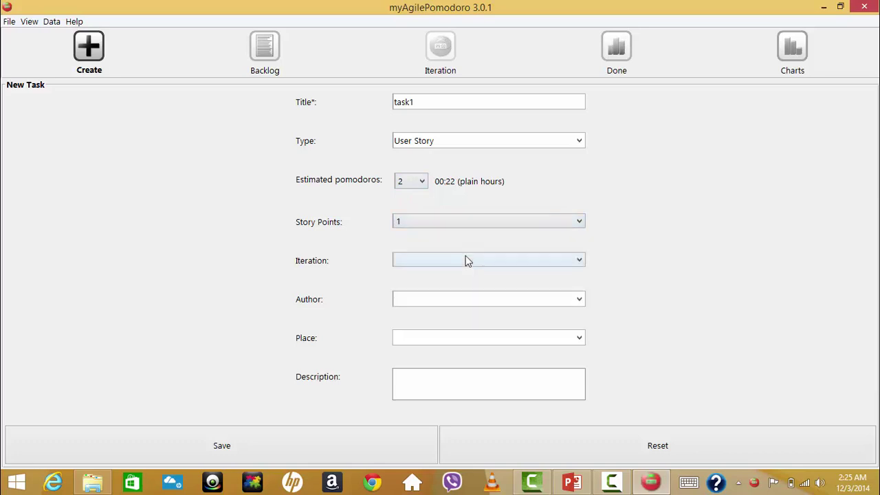
click(579, 262)
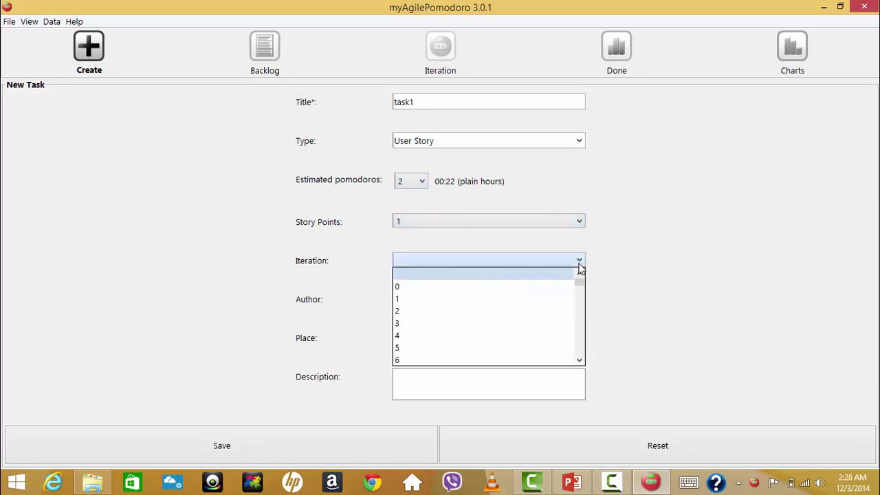
click(528, 300)
- Choose the existing author and the place fiu, add the description "performing on user story", and save task1
click(581, 299)
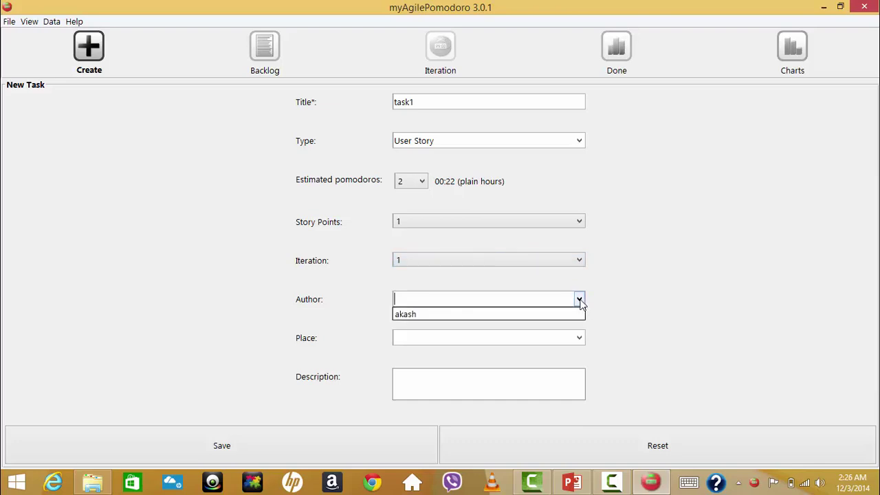
click(541, 315)
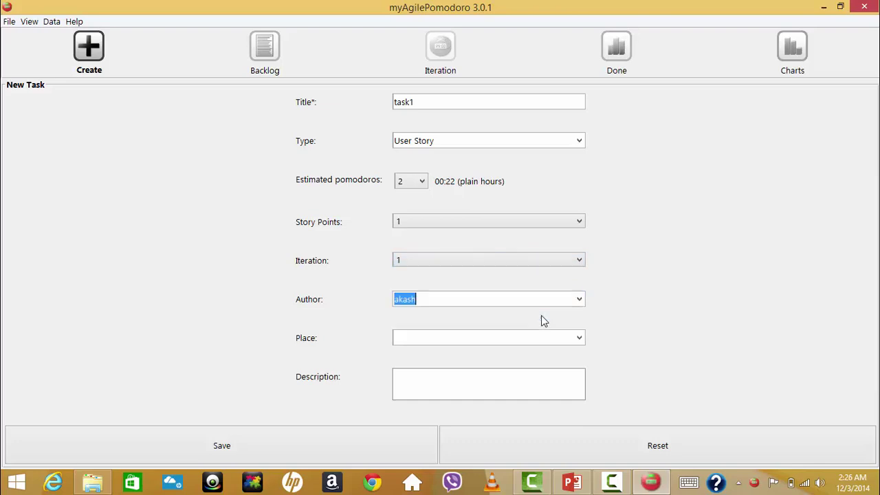
click(581, 338)
click(528, 353)
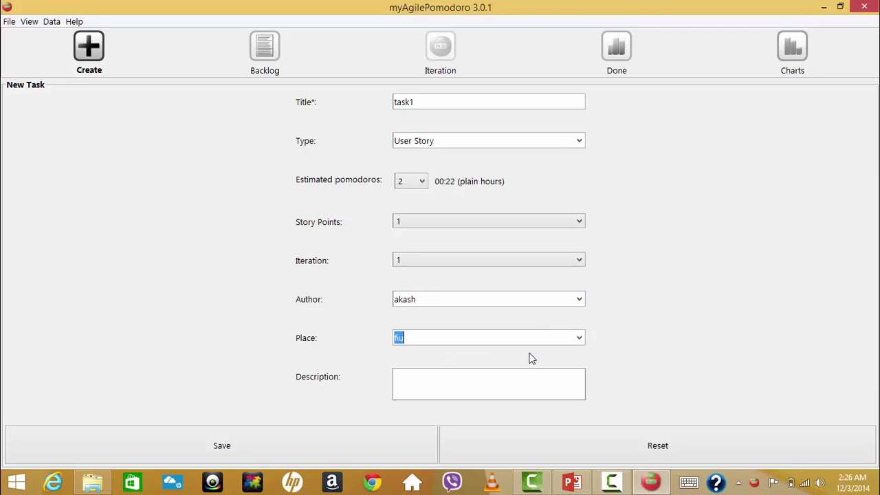
click(451, 380)
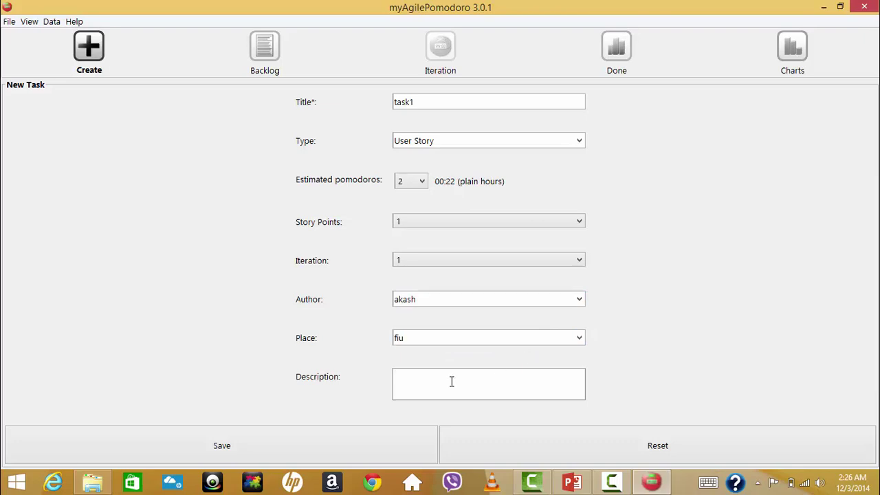
text(performing on user story)
click(304, 438)
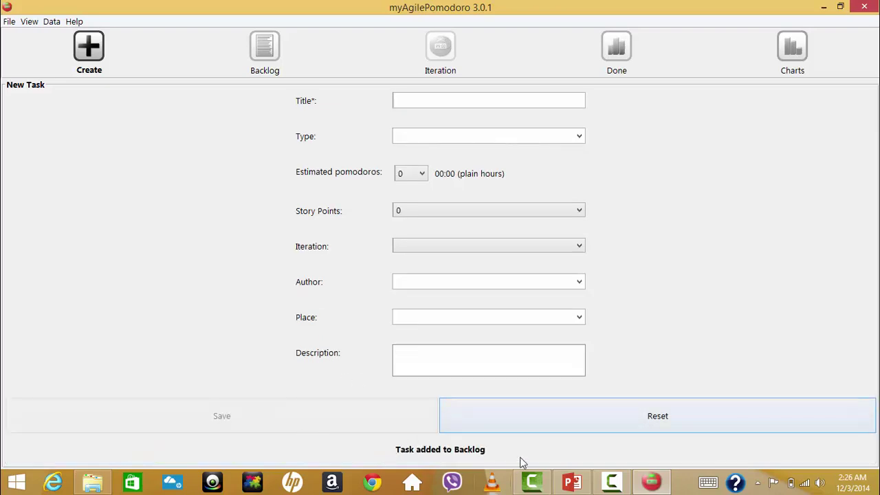
- Begin another new task titled "task 2" with the type Change request
click(448, 105)
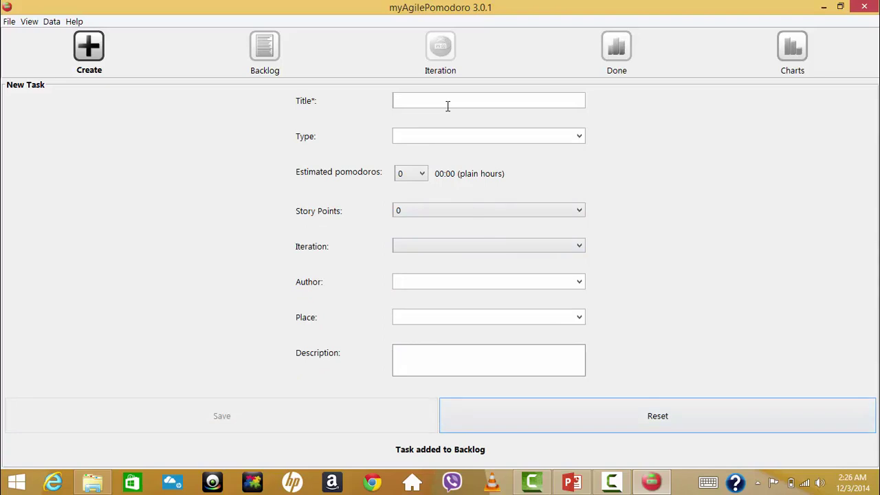
text(task)
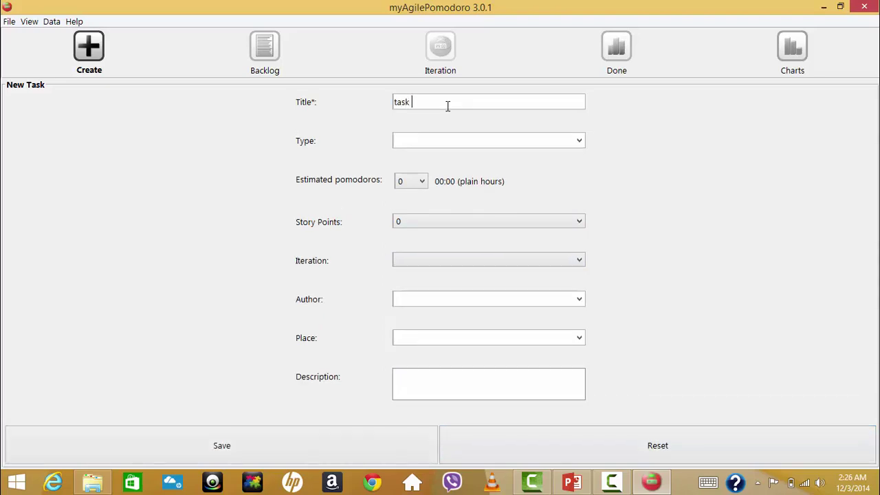
text( 2)
click(579, 141)
click(454, 168)
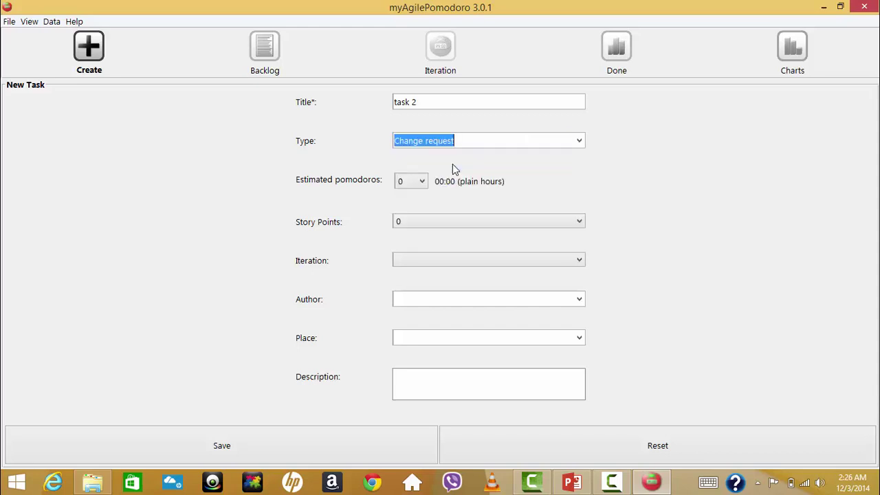
- Give task 2 an estimate of 2 pomodoros, 2 story points and iteration 1
click(422, 182)
click(405, 221)
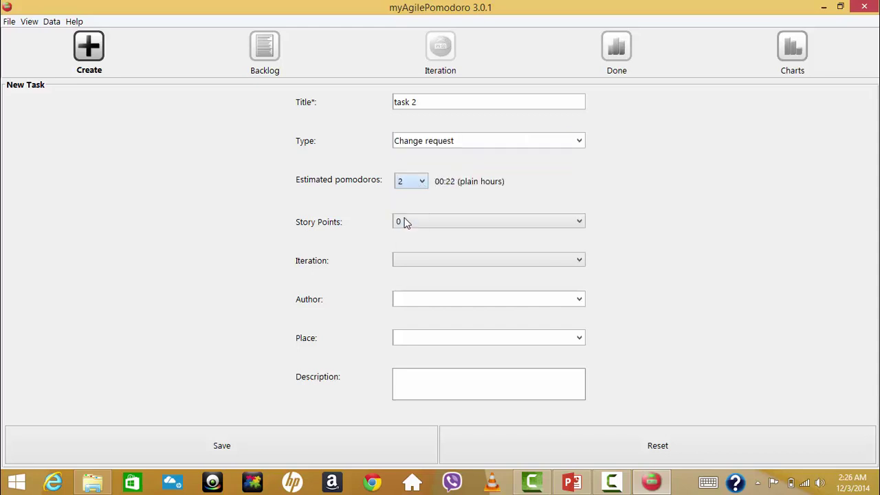
click(579, 221)
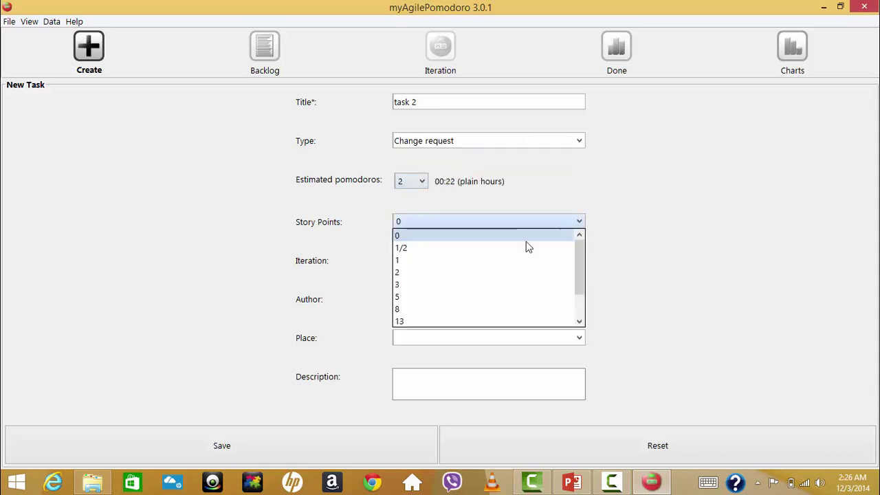
click(473, 271)
click(570, 266)
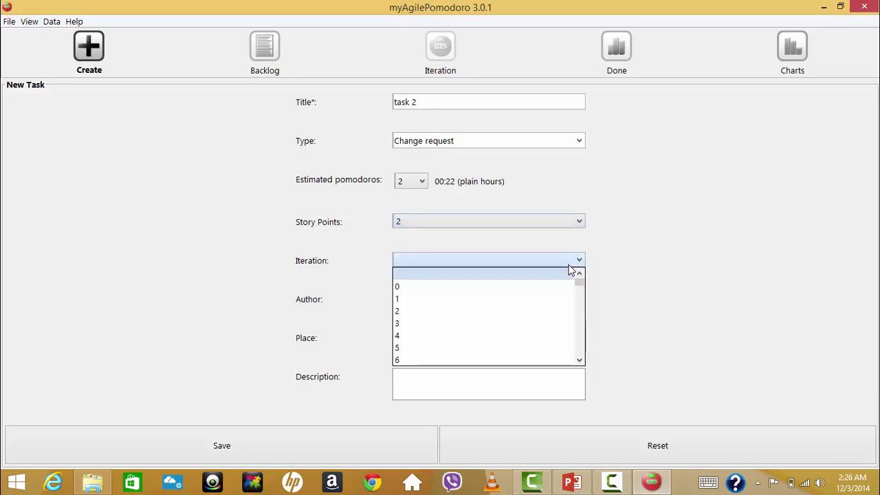
click(487, 300)
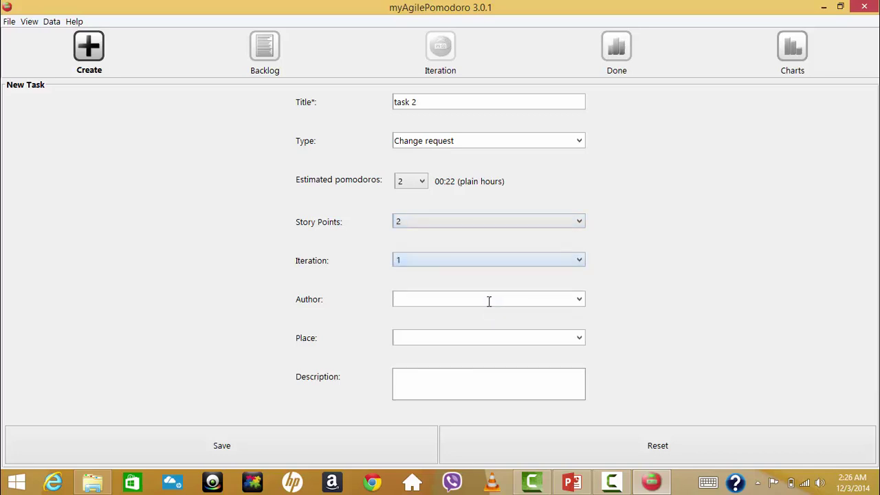
- Choose the existing author and the place fiu for task 2, add the description "on change request", and save the task
click(580, 299)
click(524, 314)
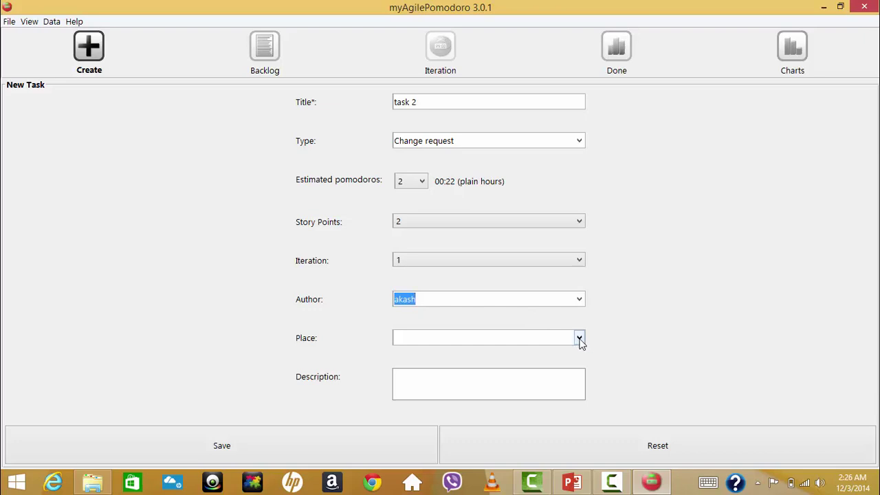
click(580, 338)
click(526, 354)
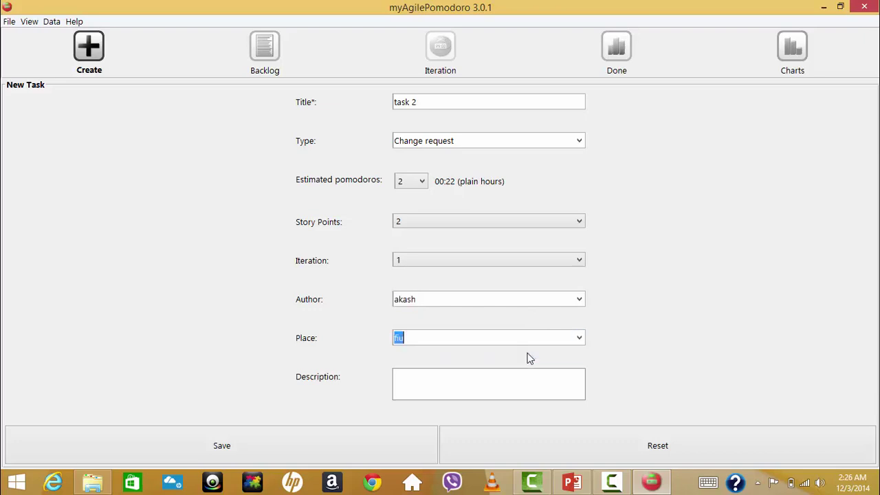
click(464, 380)
text(on chang)
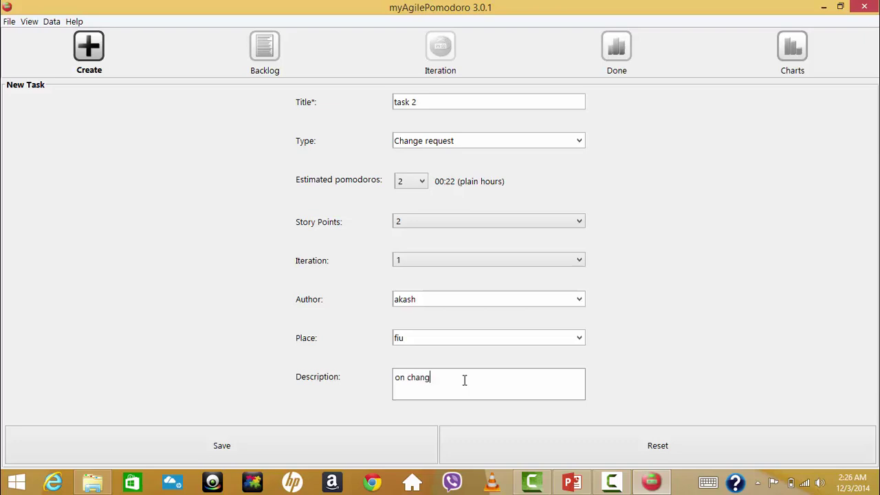
text(e request)
click(373, 435)
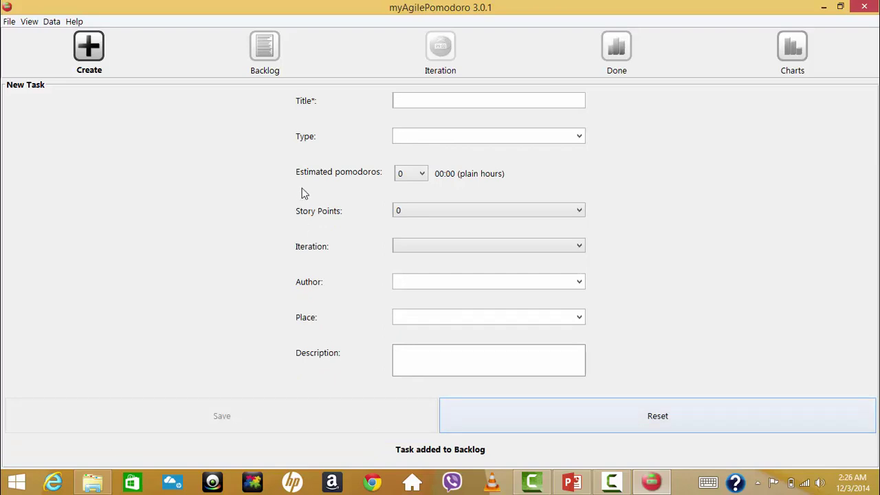
- Delete the Bug task titled "task 1" from the backlog
click(267, 56)
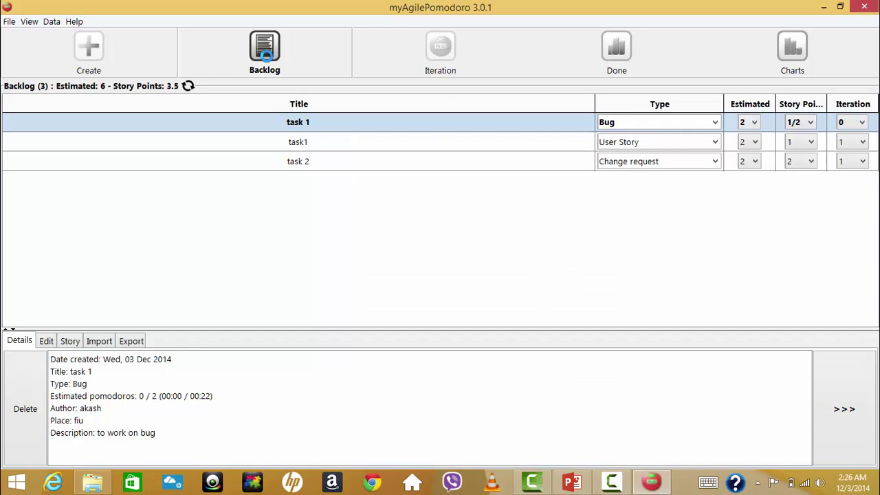
click(307, 142)
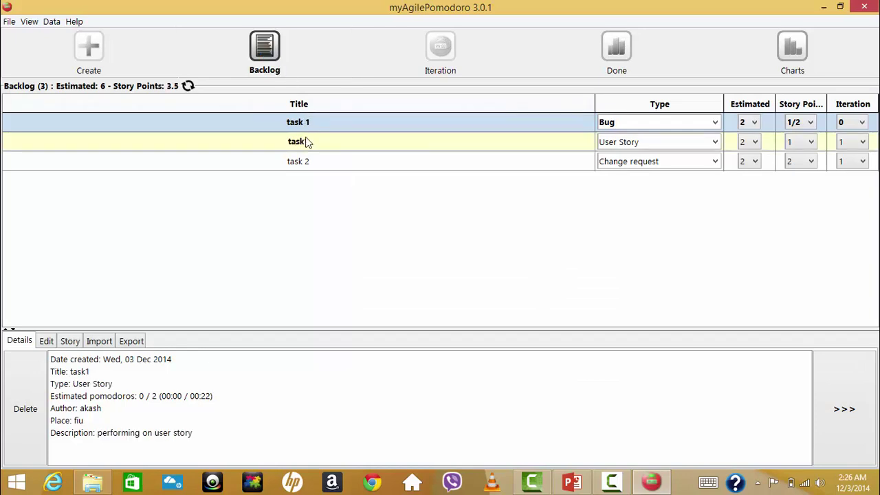
click(472, 121)
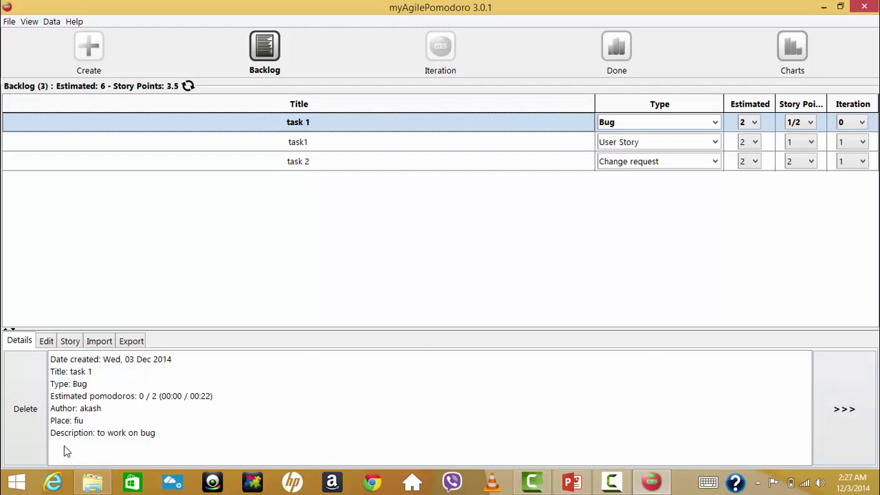
click(29, 409)
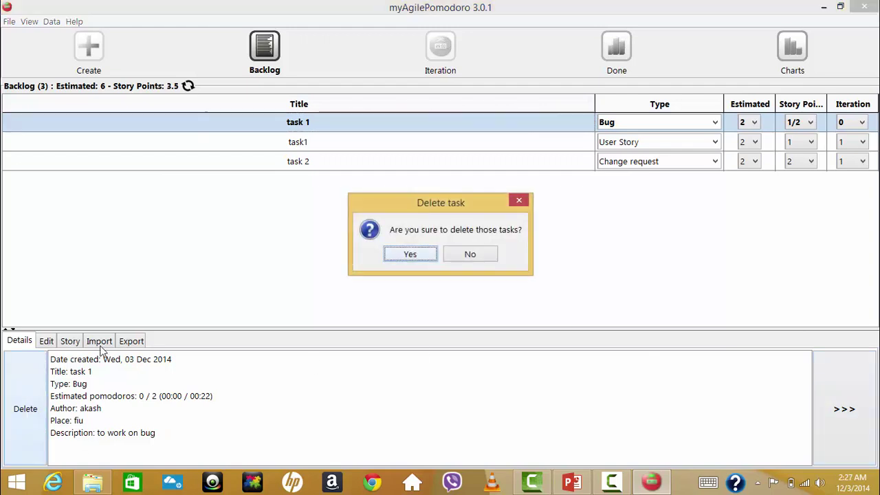
click(402, 253)
- Start a new task titled "task 3" with the type Bug
click(81, 40)
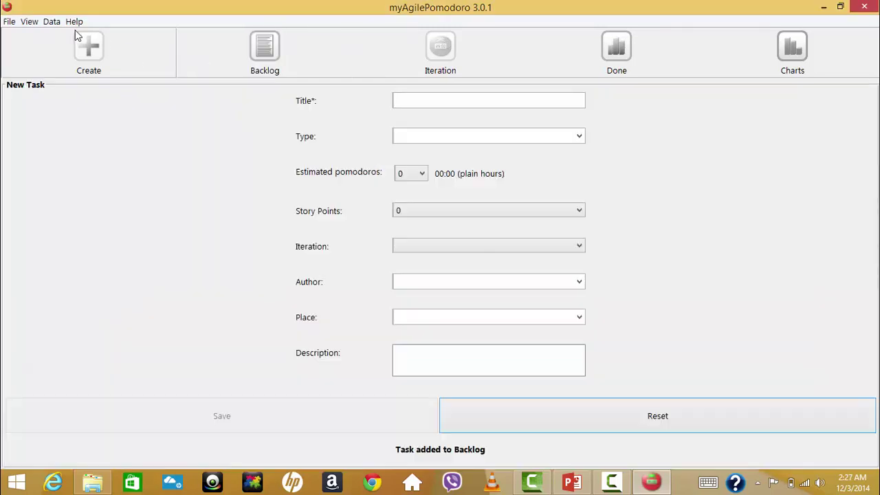
click(423, 100)
text(task 3)
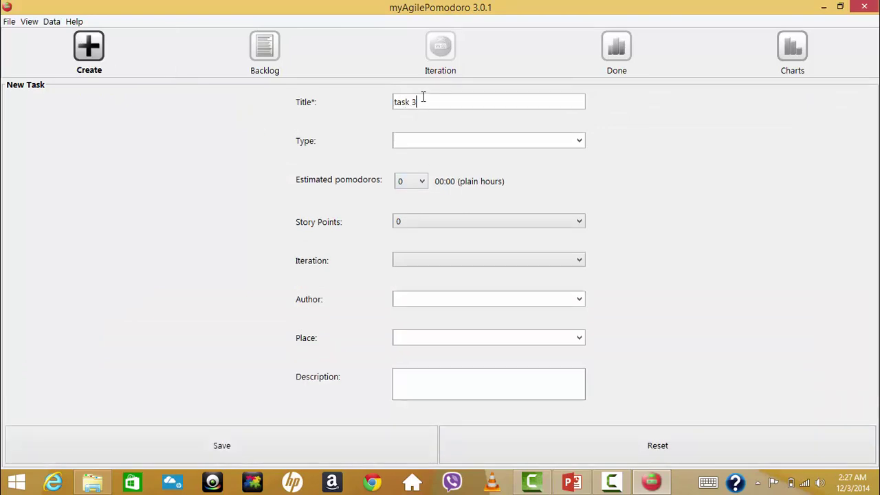
click(579, 142)
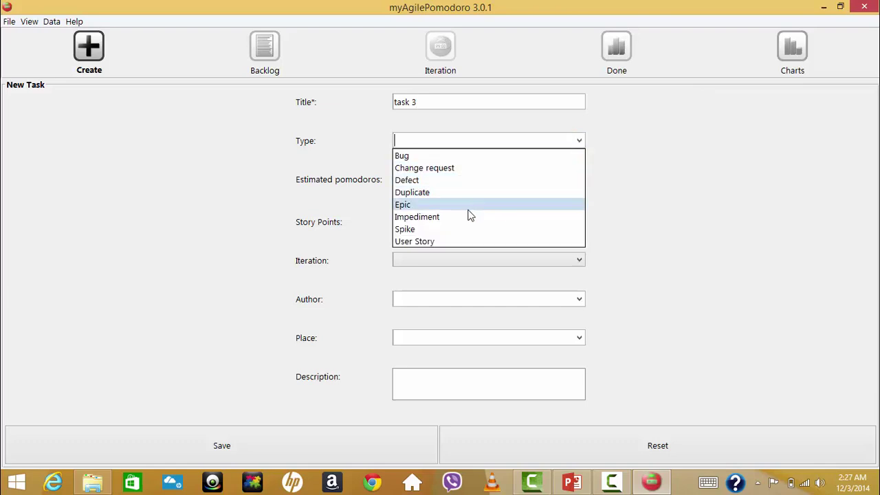
click(458, 156)
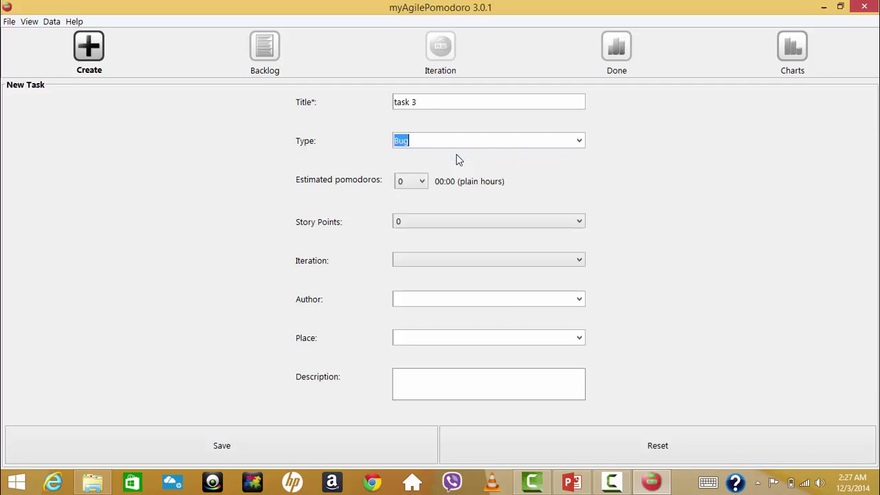
- Give task 3 an estimate of 2 pomodoros, 1 story point and iteration 3
click(424, 187)
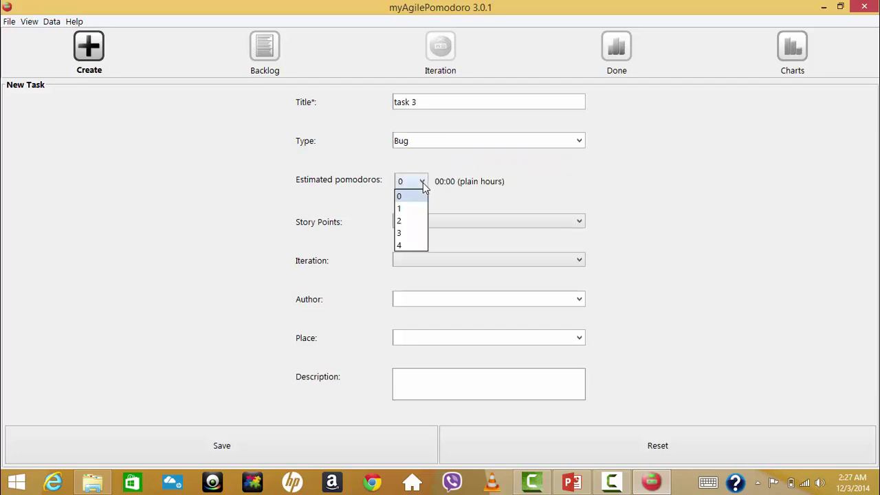
click(406, 223)
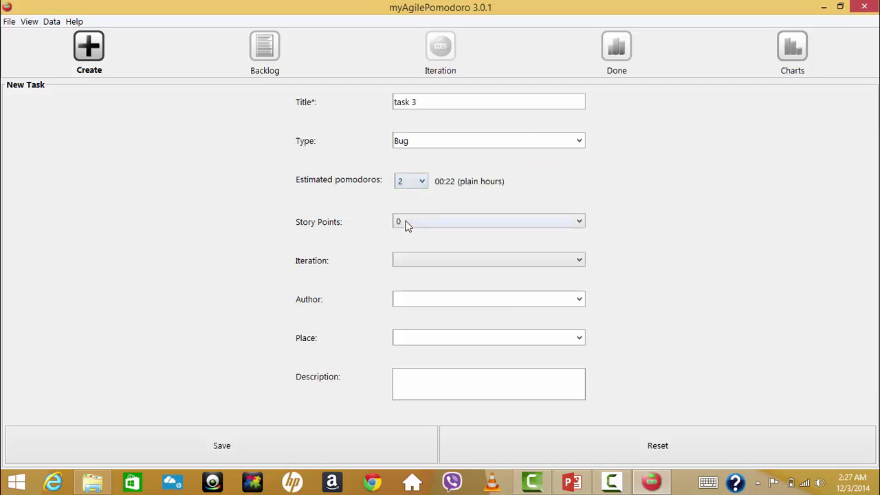
click(576, 221)
click(480, 259)
click(522, 261)
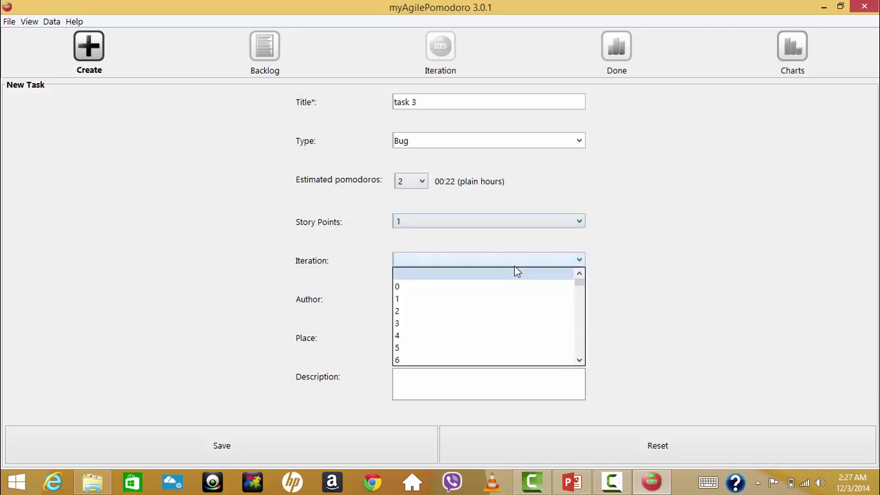
click(452, 324)
- Enter a new author's name and the place fiu for task 3, add the description "to remove bug", and save the task
click(577, 299)
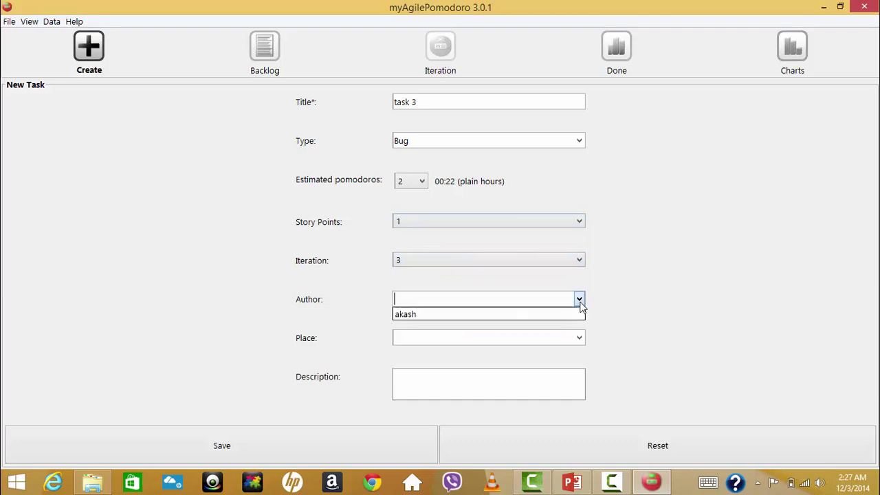
click(522, 318)
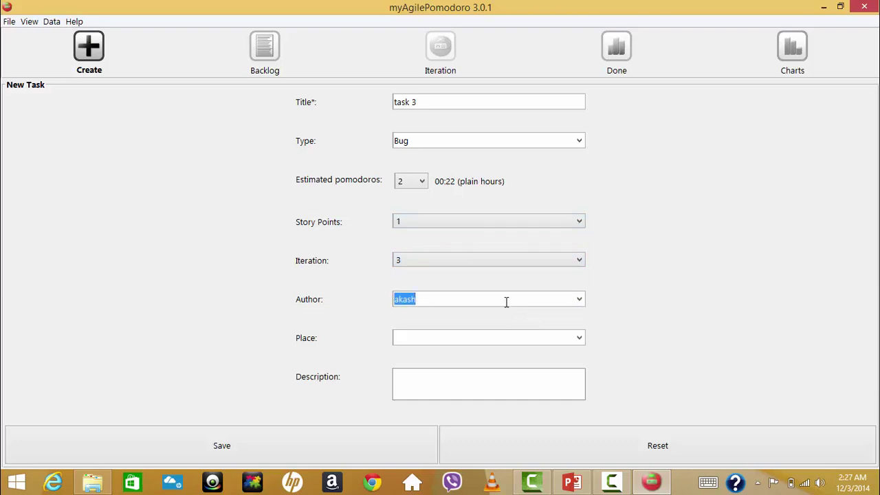
key(BackSpace)
text(sam)
click(579, 338)
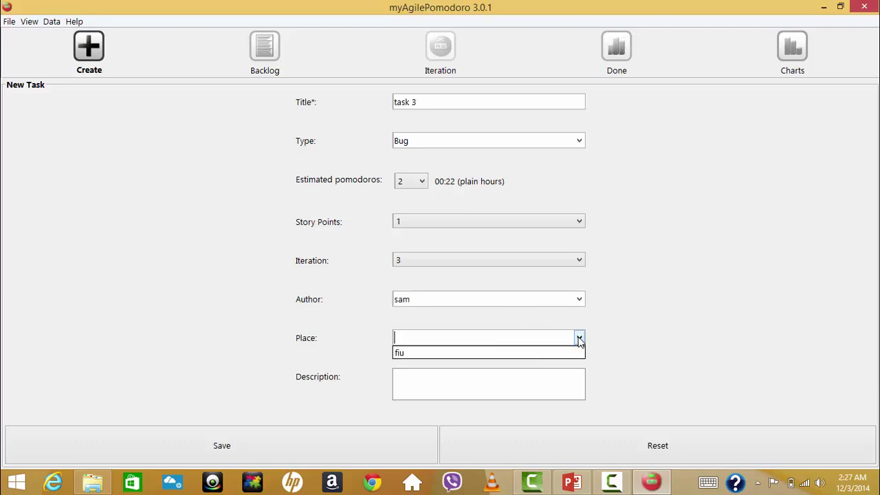
click(473, 354)
click(424, 387)
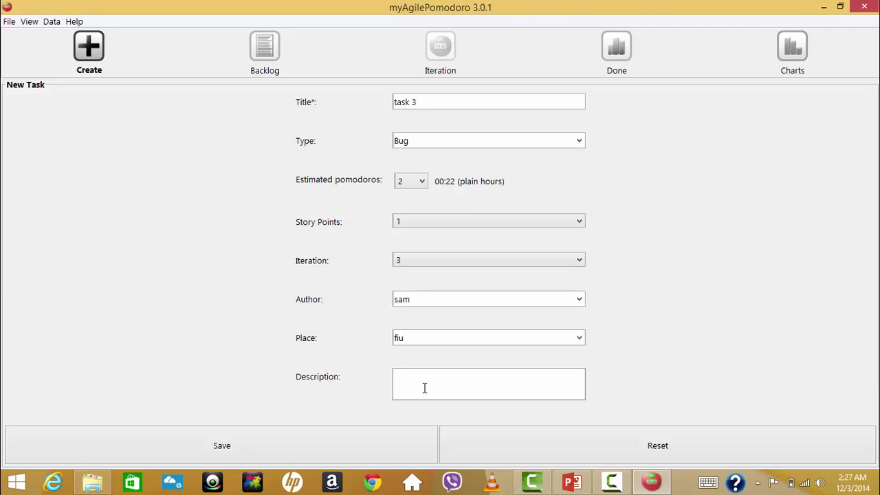
text(to remove bug)
click(328, 445)
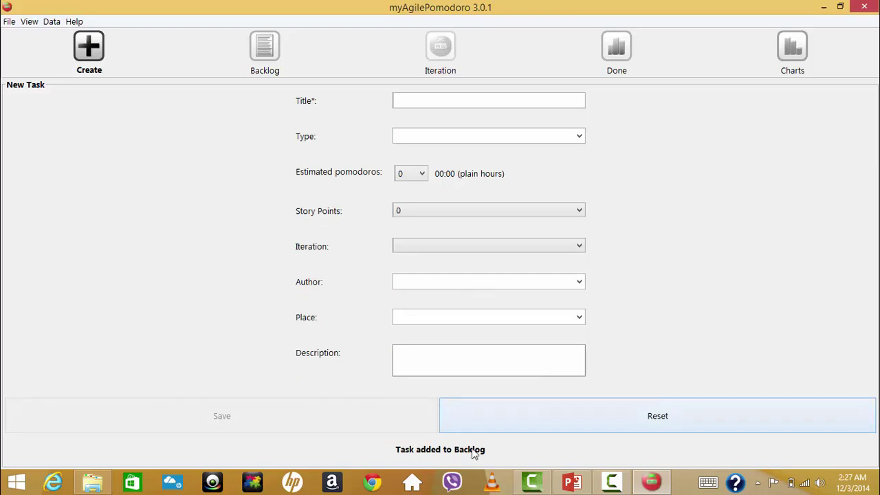
- Review the backlog tasks with their details, types and the estimate choices for task1
click(253, 40)
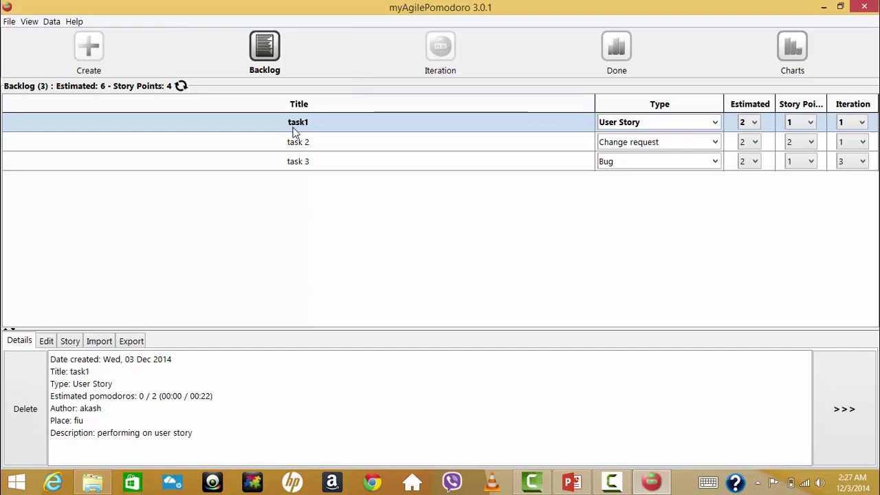
click(305, 161)
click(299, 122)
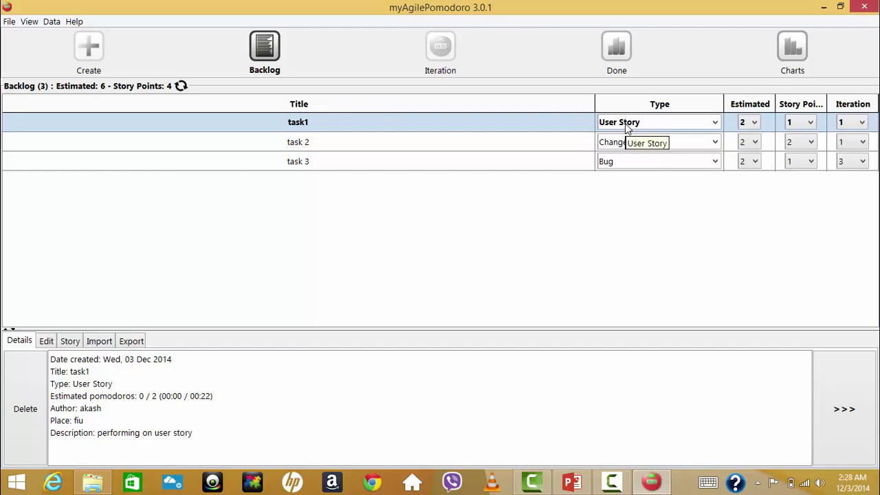
click(636, 142)
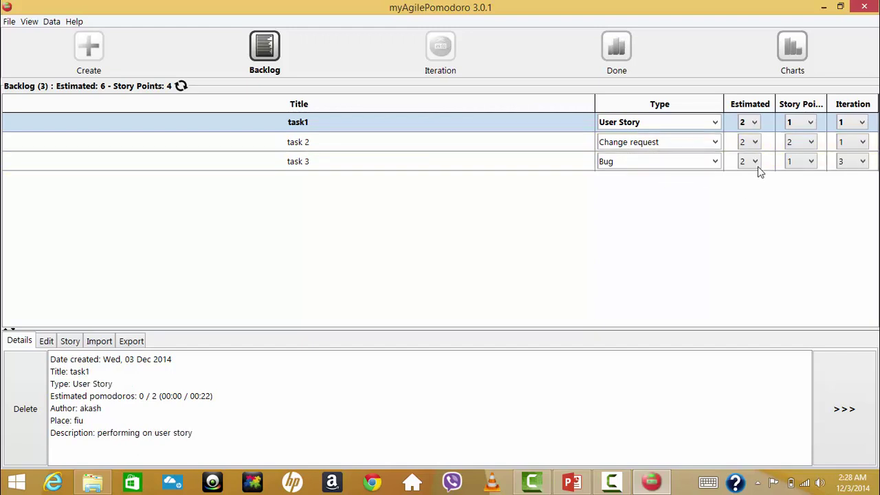
click(754, 122)
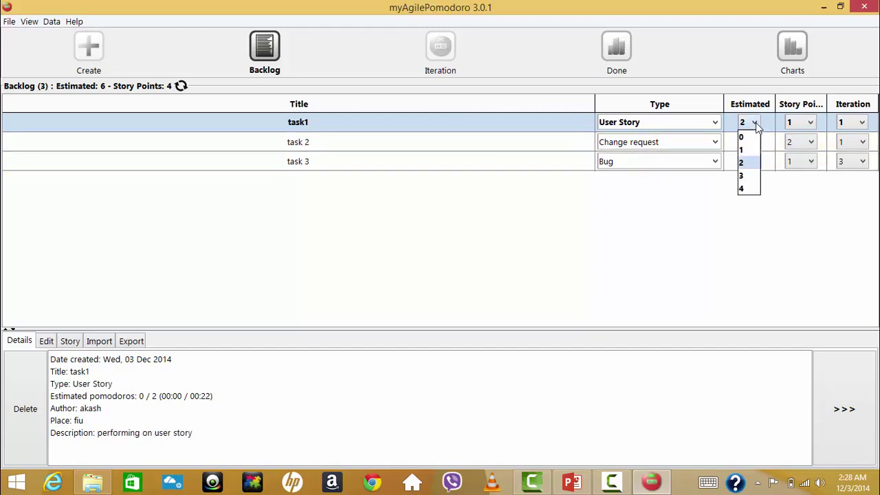
click(754, 122)
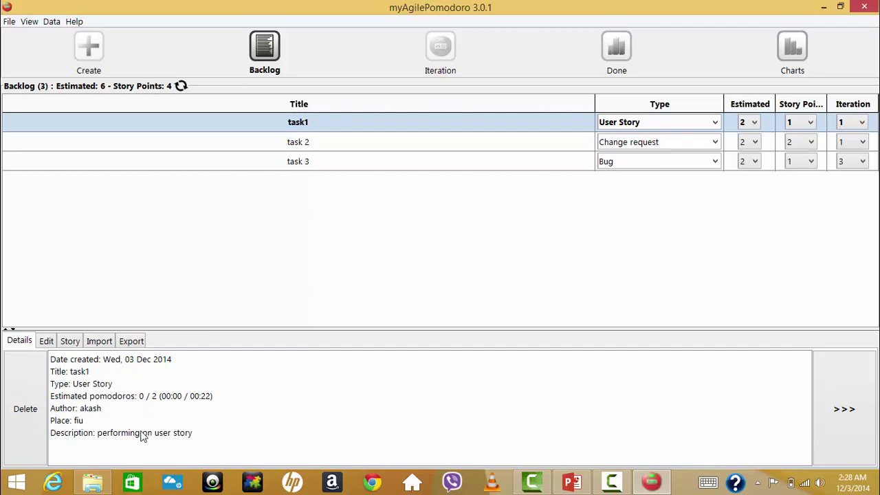
- Examine the edit, story, import and export options for task1, and return to its details
click(46, 342)
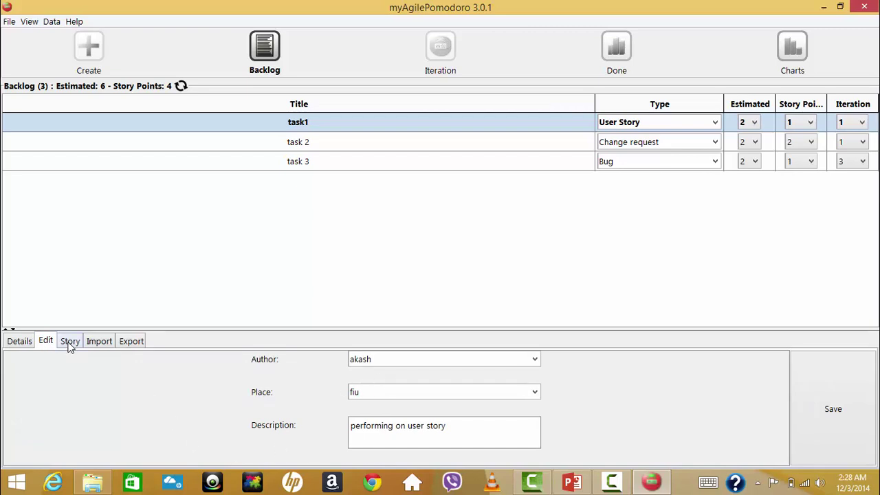
click(69, 344)
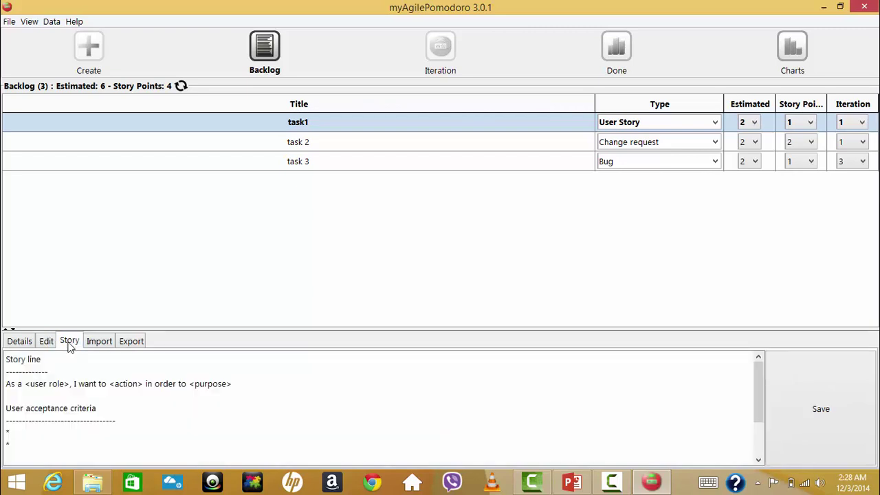
click(95, 341)
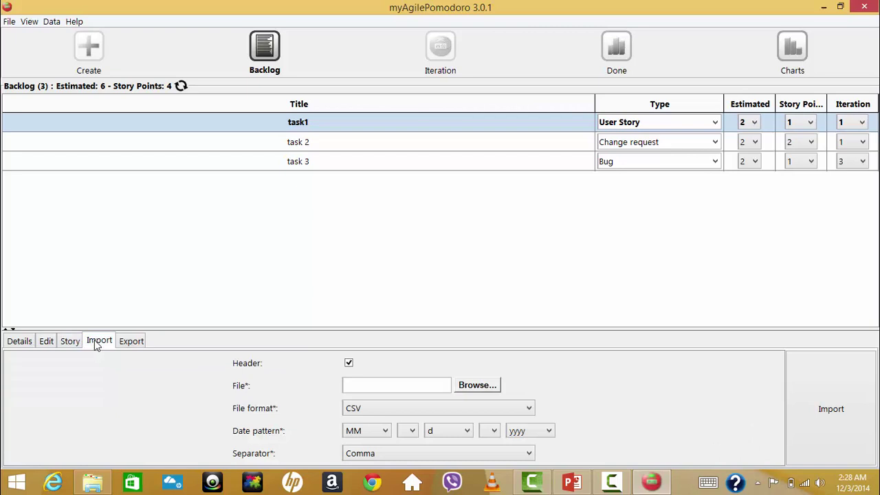
click(131, 341)
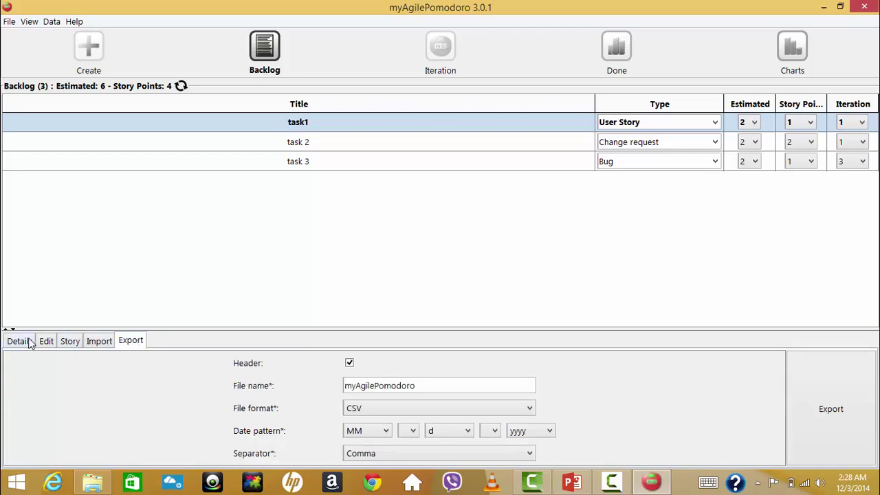
click(496, 123)
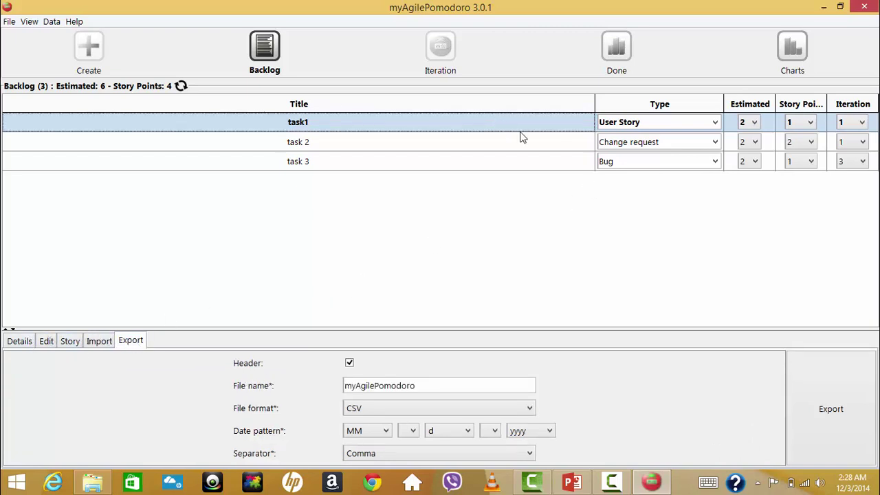
click(9, 343)
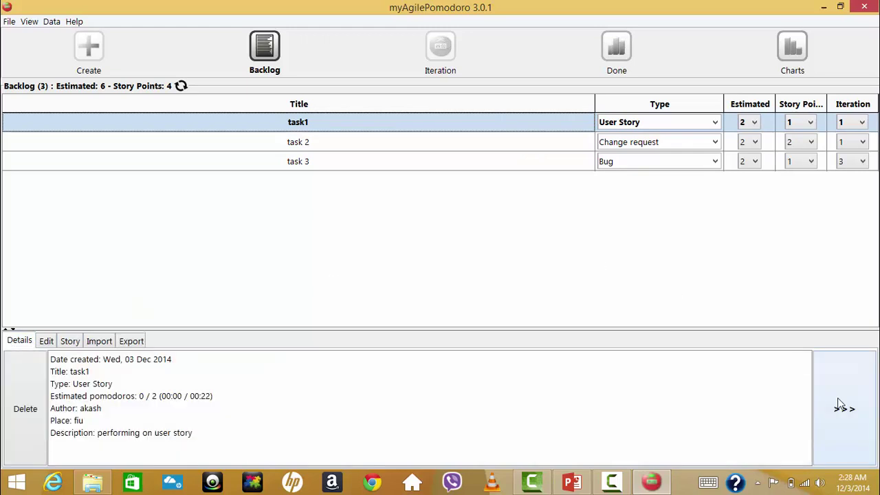
- Move task1, task 2 and task 3 from the backlog to the iteration, and open the iteration backlog
click(840, 407)
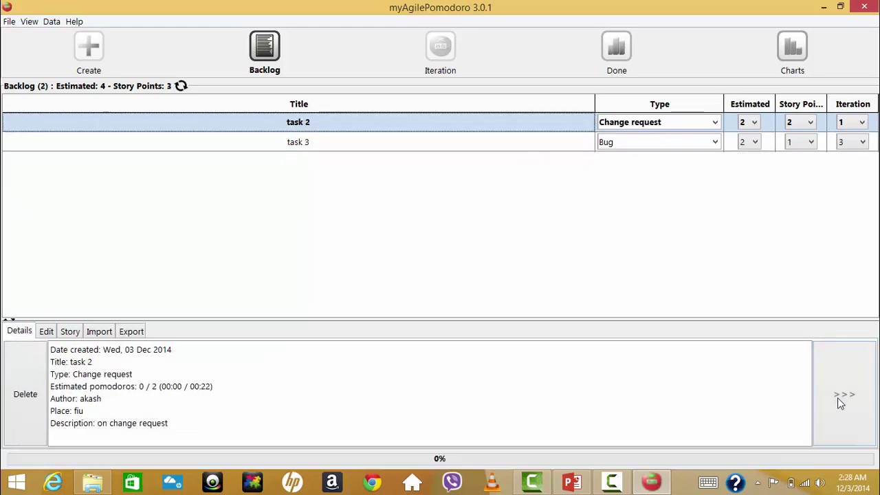
click(840, 404)
click(843, 405)
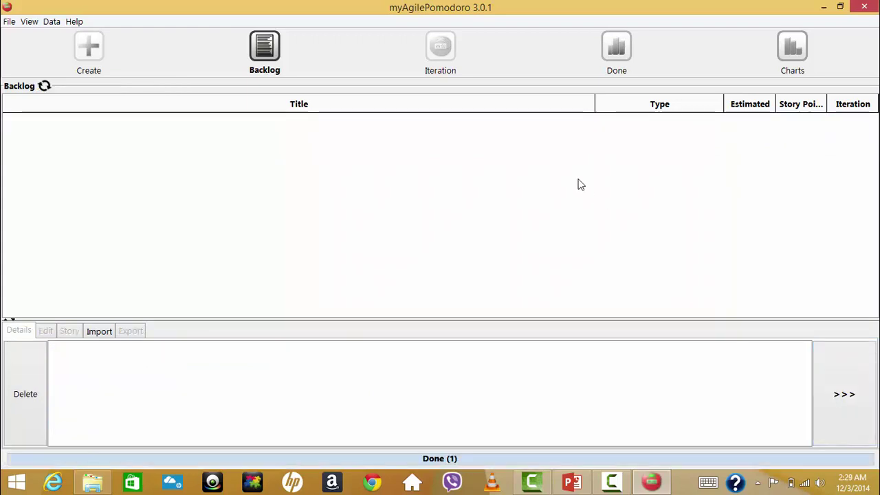
click(456, 44)
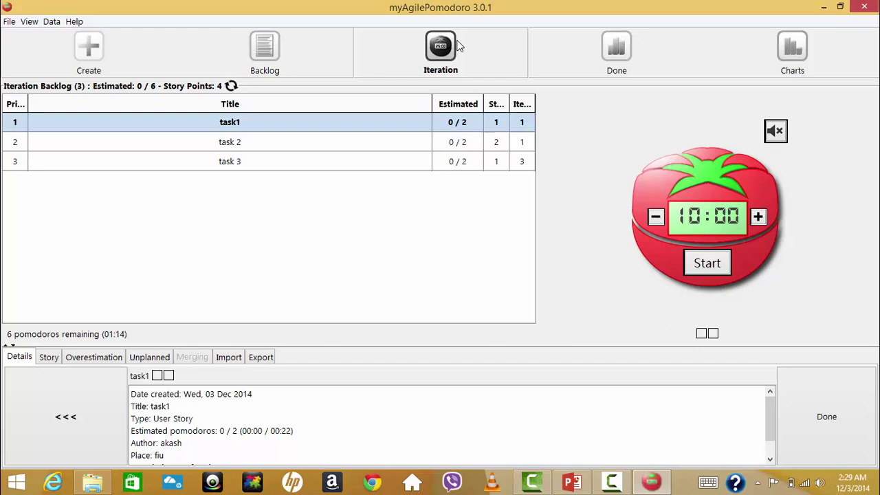
- Start the pomodoro timer for task1 and toggle the timer's sound
click(386, 129)
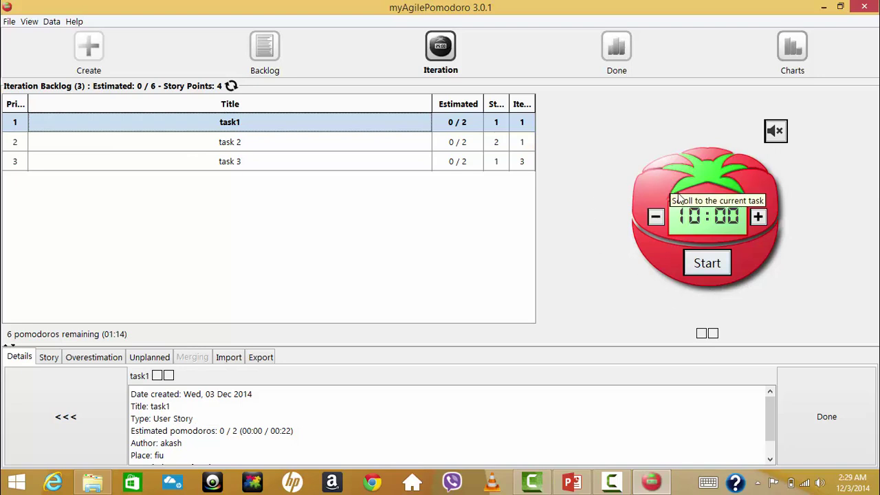
click(702, 268)
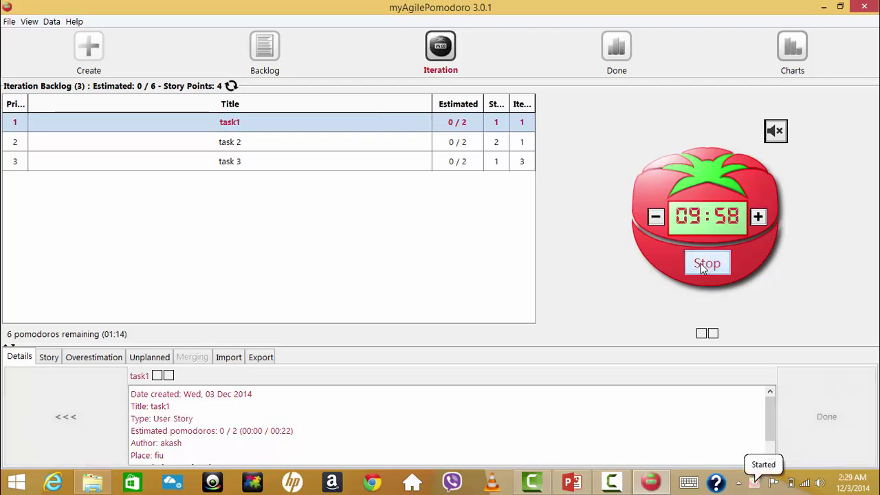
click(775, 131)
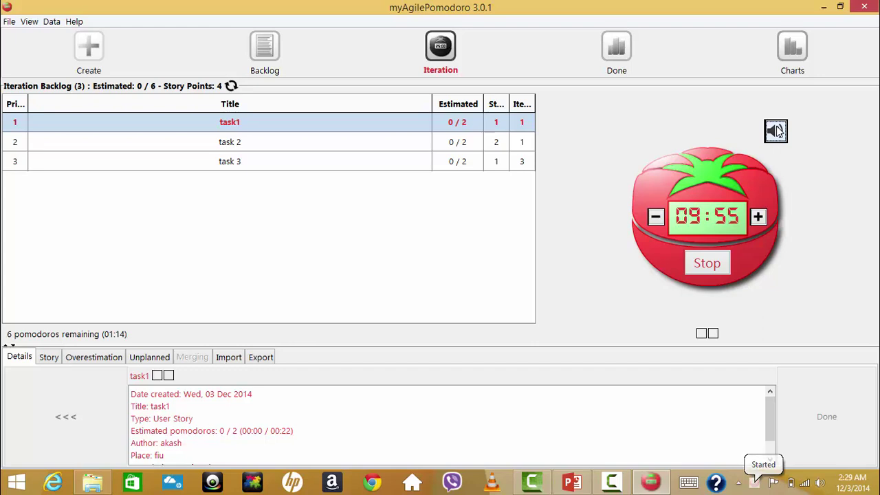
- Shorten task1's first pomodoro by nine minutes and switch the timer's sound setting back
click(656, 217)
click(656, 217)
click(655, 217)
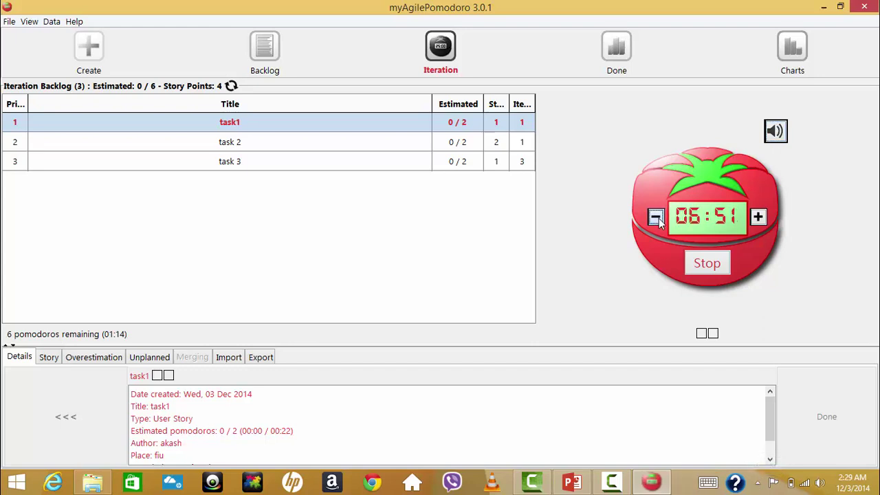
click(656, 217)
click(655, 217)
click(658, 218)
click(658, 218)
click(659, 218)
click(658, 217)
click(775, 130)
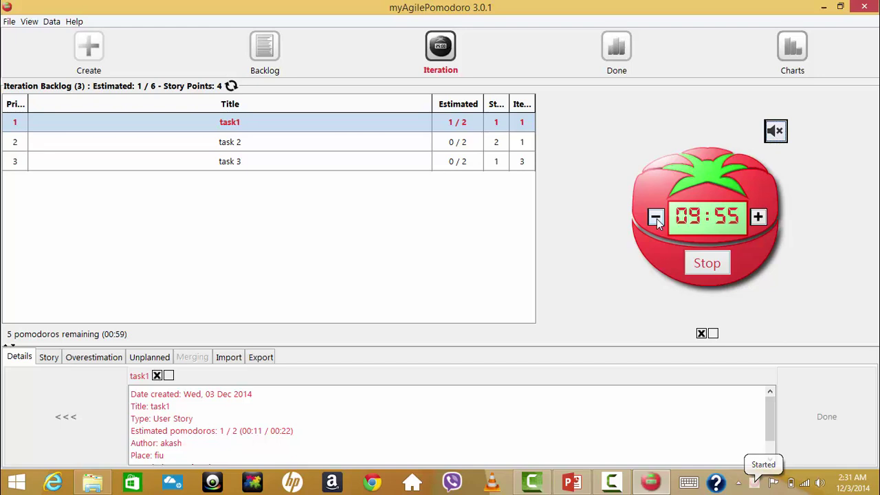
- Shorten task1's second pomodoro by nine minutes, toggling the timer's sound while it runs
click(656, 219)
click(775, 132)
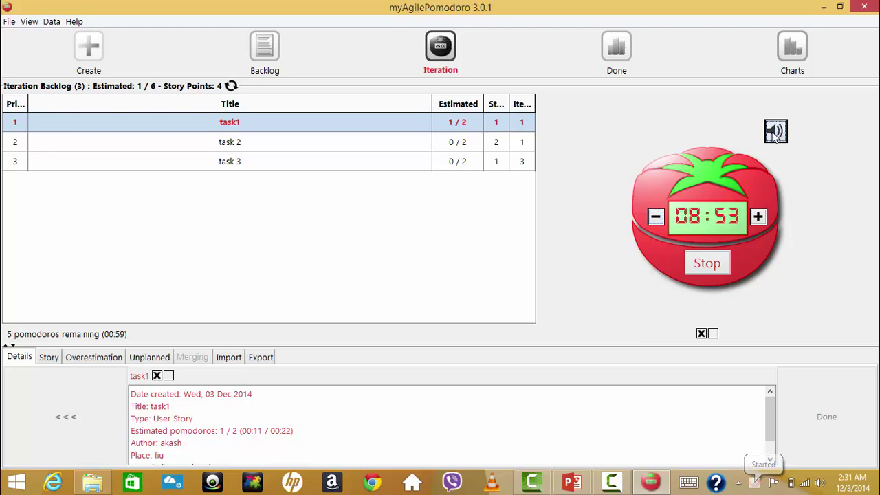
click(654, 218)
click(654, 217)
click(654, 218)
click(655, 218)
click(654, 218)
click(655, 218)
click(654, 217)
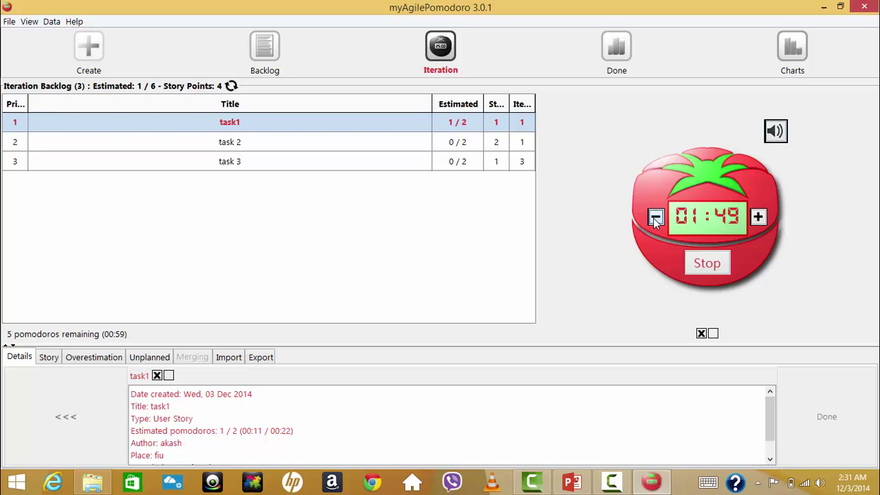
click(654, 218)
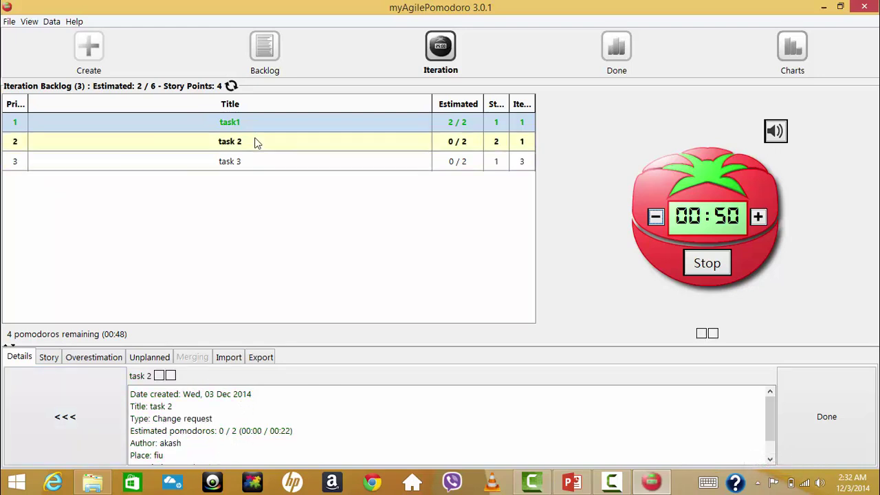
- Mark task1 as done, and end the break to start the first pomodoro of task 2
click(821, 420)
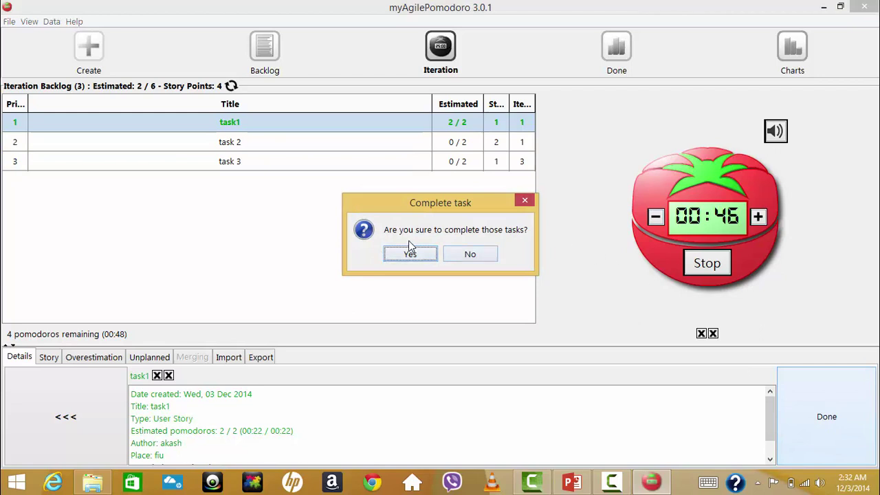
click(431, 253)
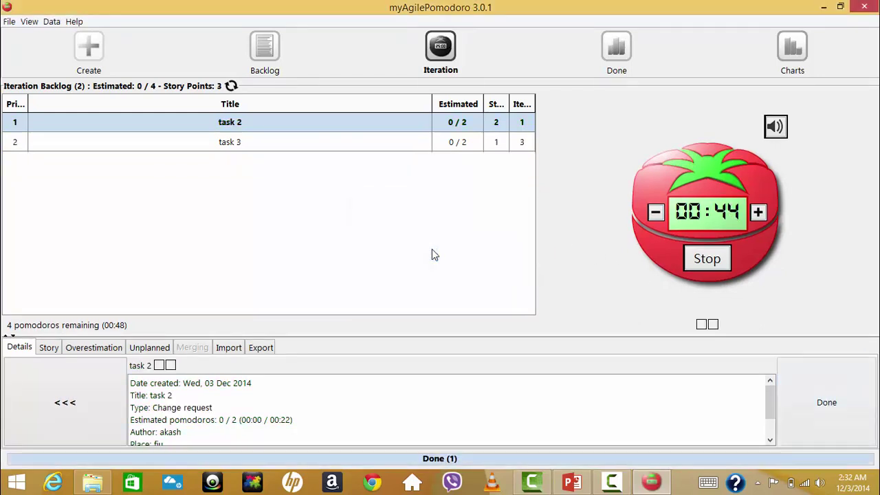
click(358, 122)
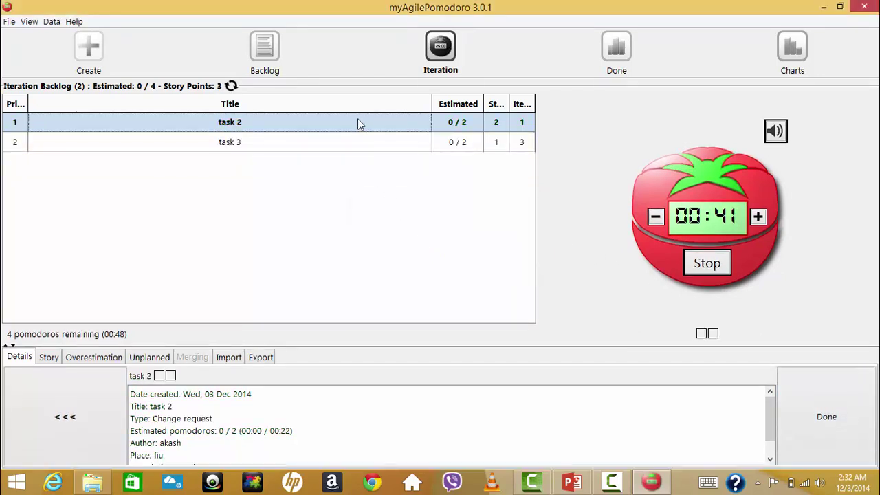
click(703, 263)
click(705, 264)
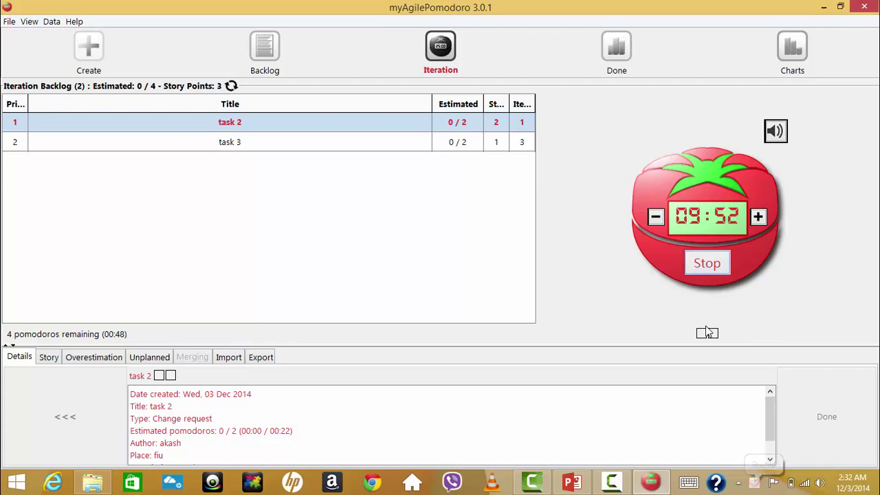
- Shorten task 2's first pomodoro by nine minutes and switch the timer's sound setting
click(650, 223)
click(650, 222)
click(650, 223)
click(649, 222)
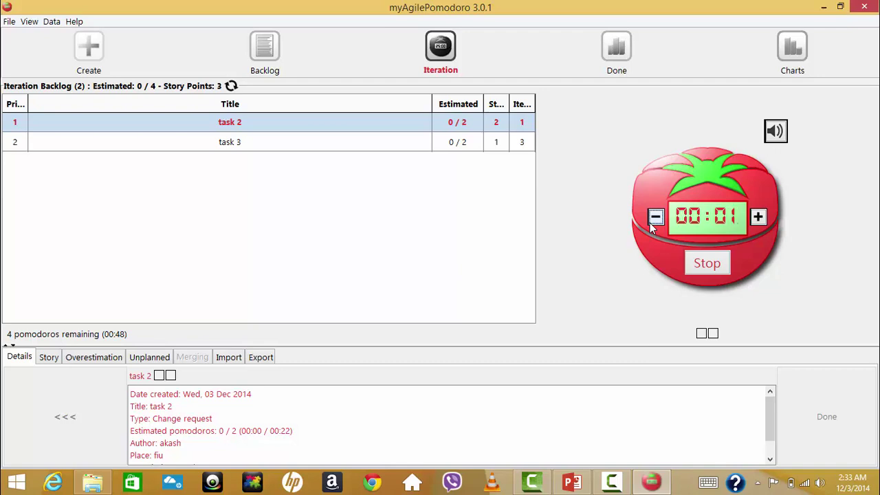
click(783, 140)
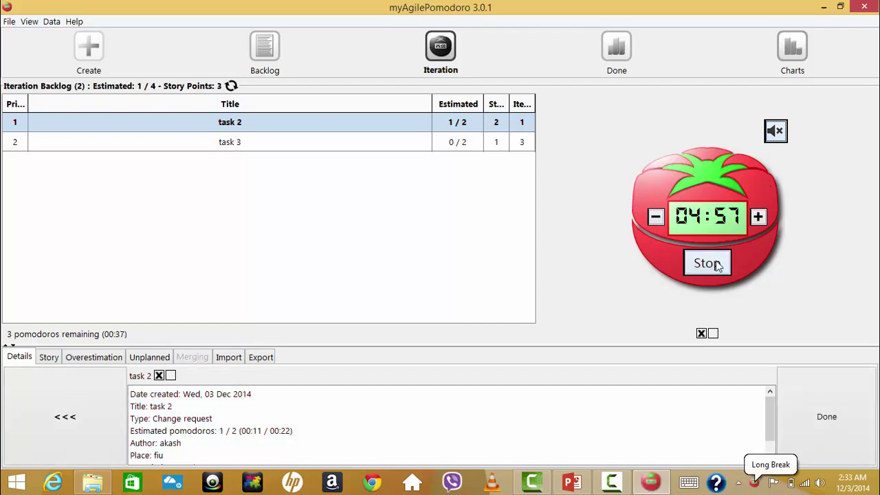
- Stop the long break and start task 2's second pomodoro, toggling the timer's sound
click(717, 266)
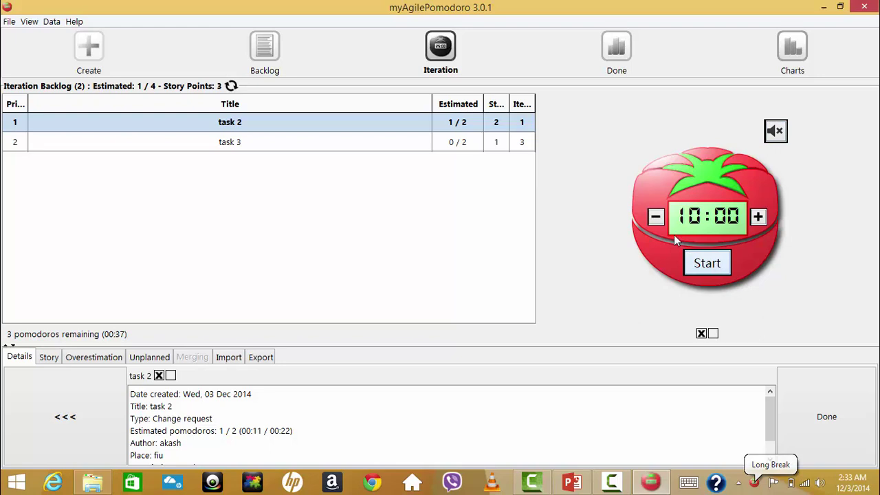
click(716, 272)
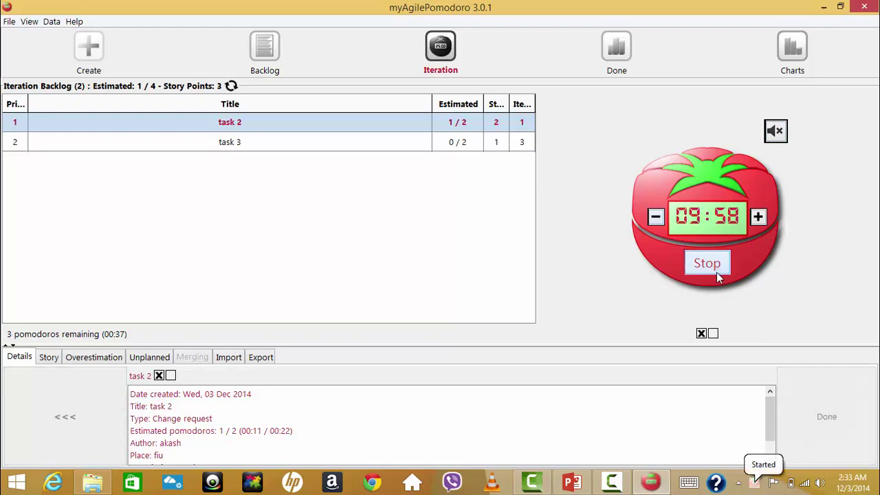
click(780, 131)
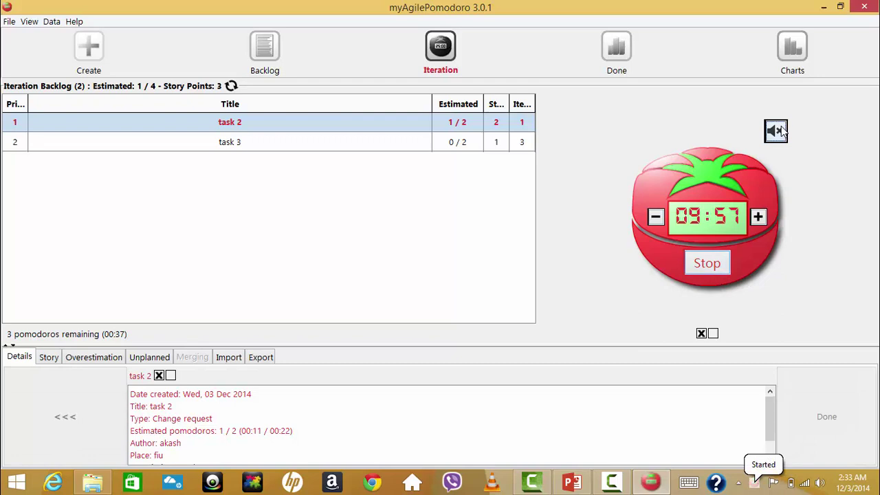
- Shorten task 2's second pomodoro by nine minutes and switch the timer's sound setting back
click(655, 217)
click(655, 217)
click(655, 217)
click(655, 217)
click(655, 217)
click(655, 217)
click(654, 217)
click(655, 217)
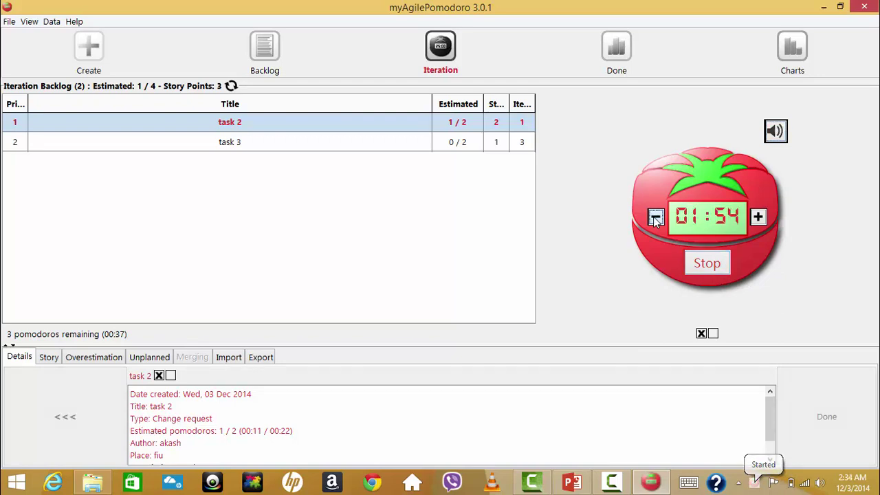
click(655, 217)
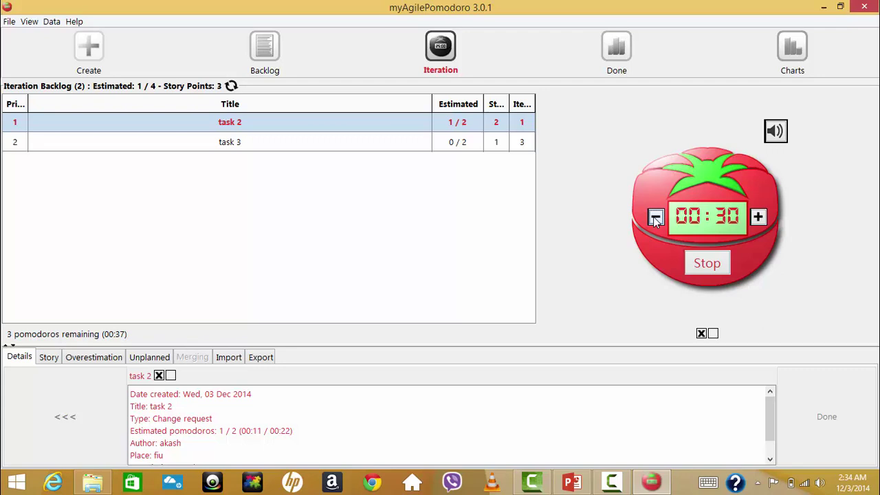
click(775, 136)
- Stop the short break and mark task 2 as done
click(723, 268)
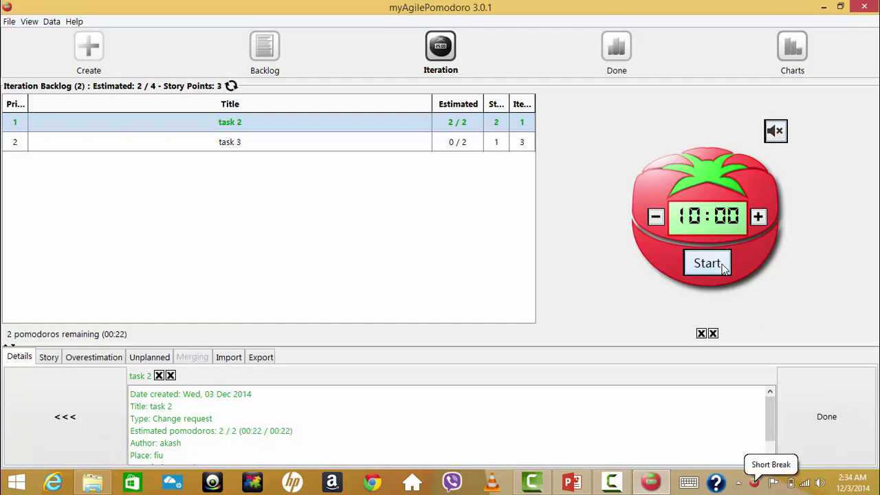
click(825, 398)
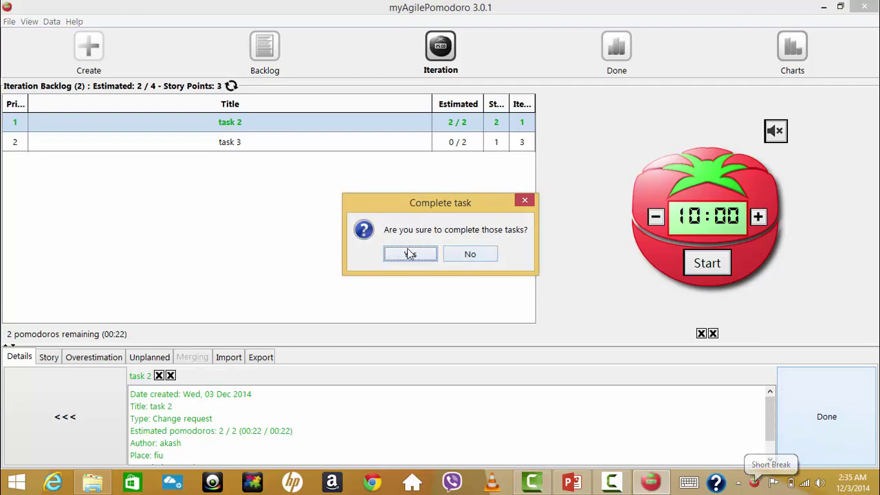
click(410, 253)
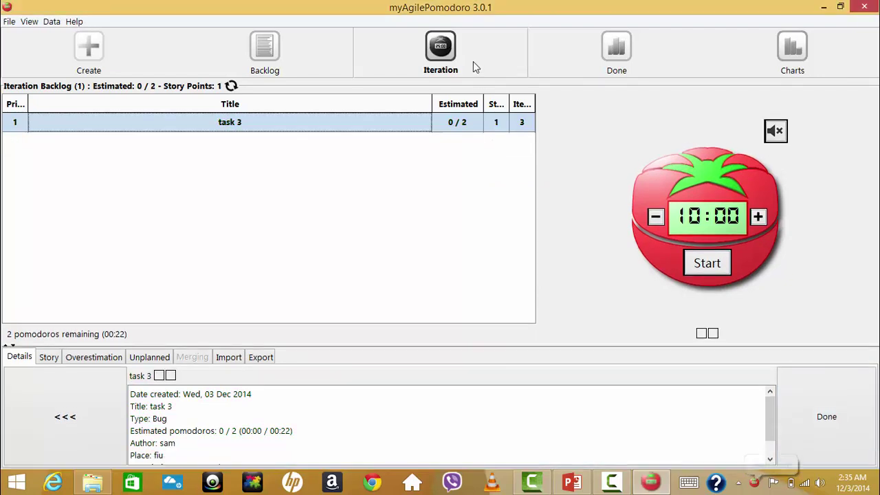
- Review the completed tasks in the release backlog, including the details and story of task1
click(585, 69)
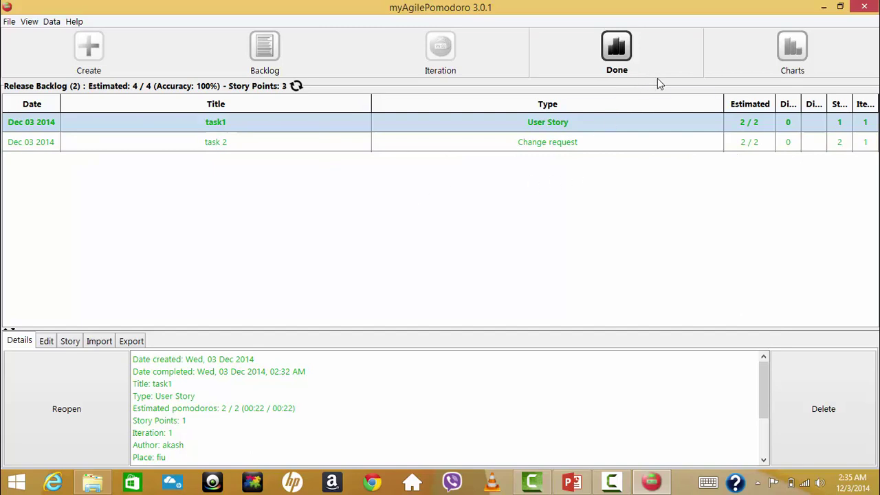
click(696, 128)
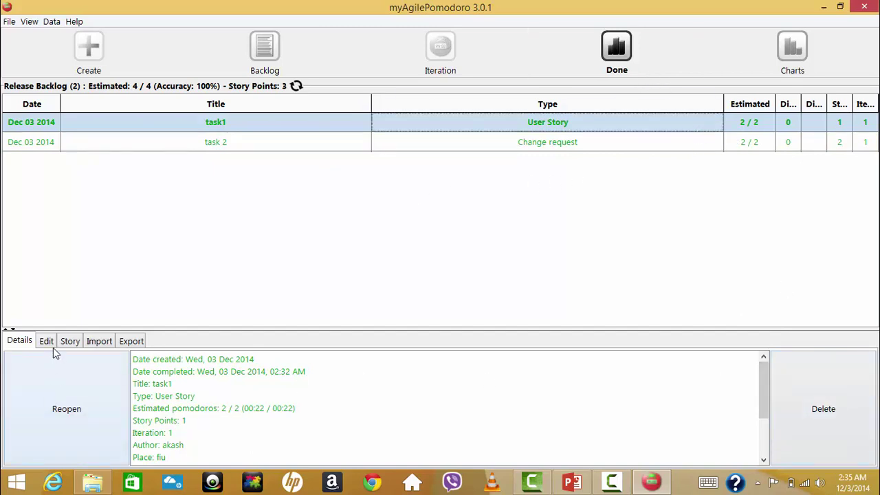
click(77, 342)
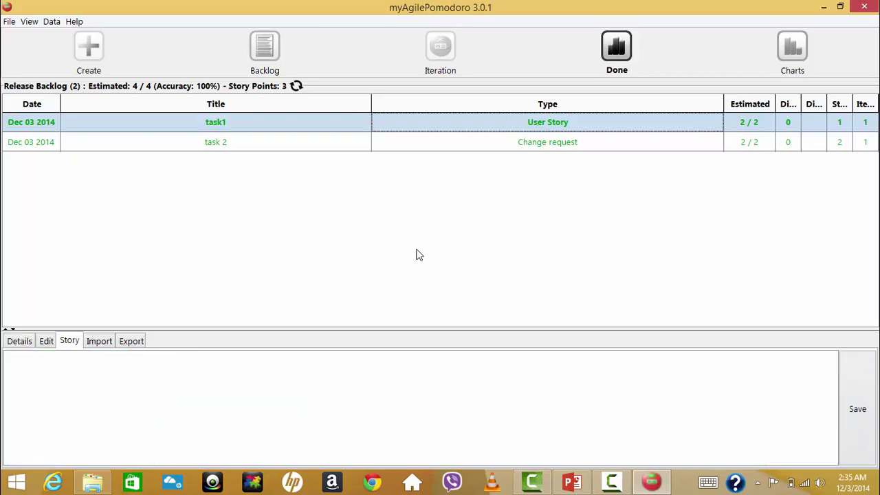
click(614, 56)
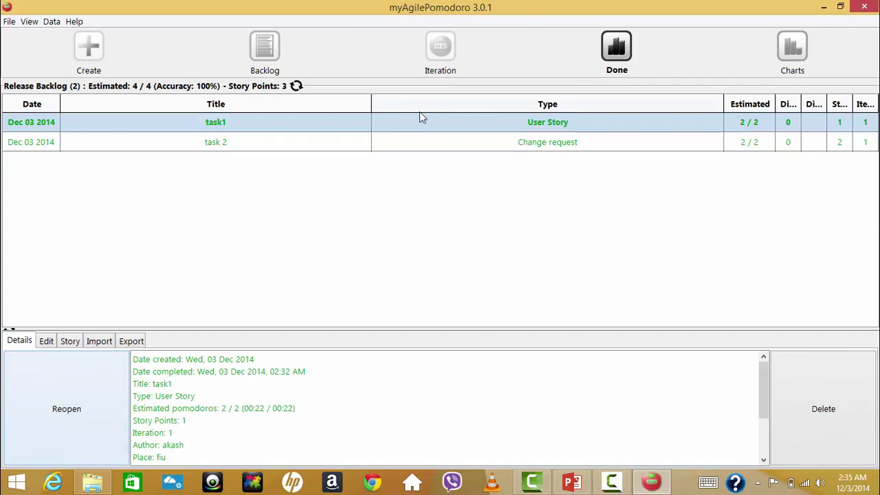
- Return to the iteration backlog and start the pomodoro timer for task 3, toggling the timer's sound
click(440, 49)
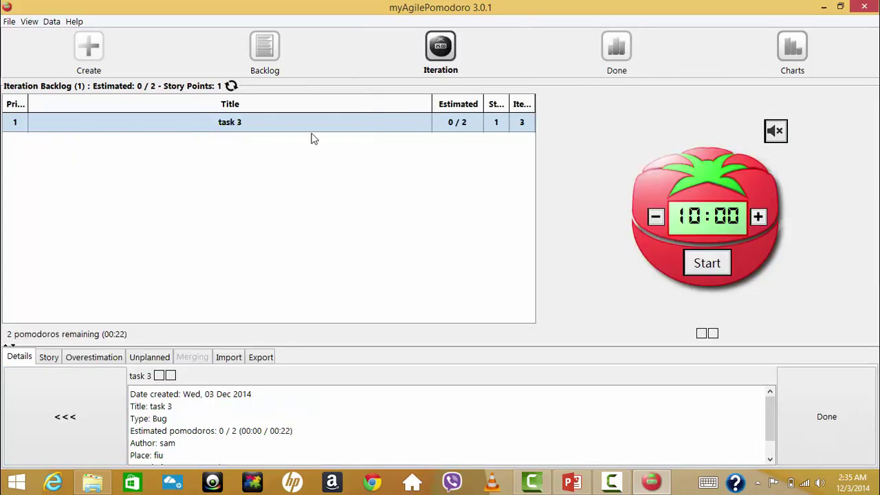
click(827, 415)
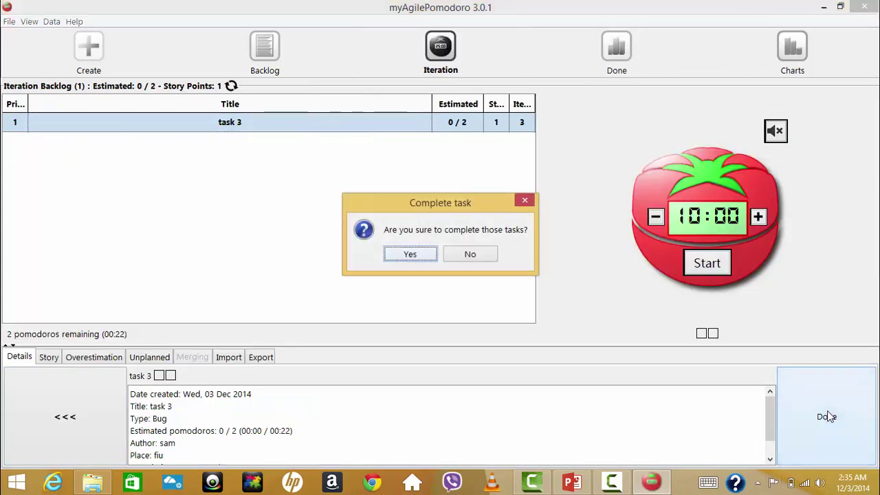
click(460, 256)
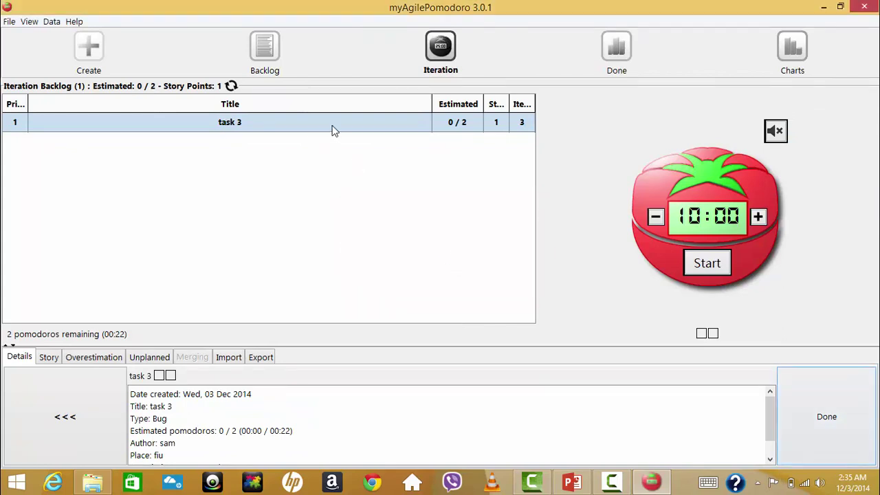
click(704, 269)
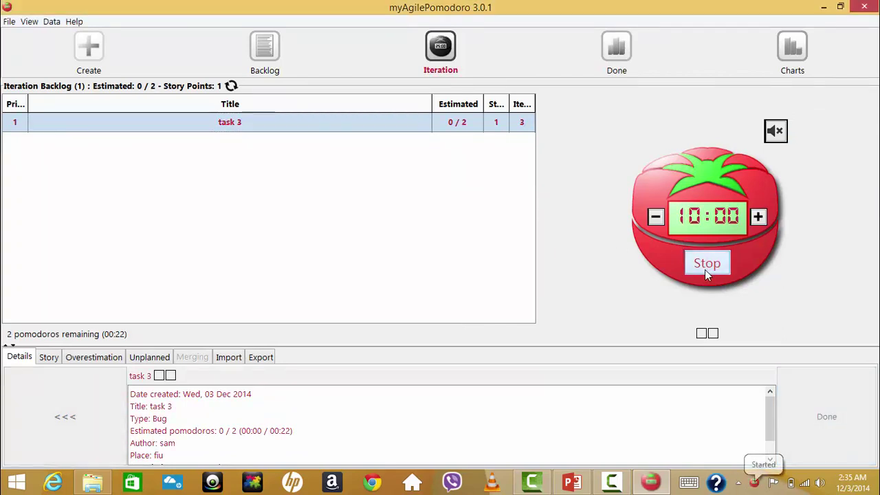
click(777, 132)
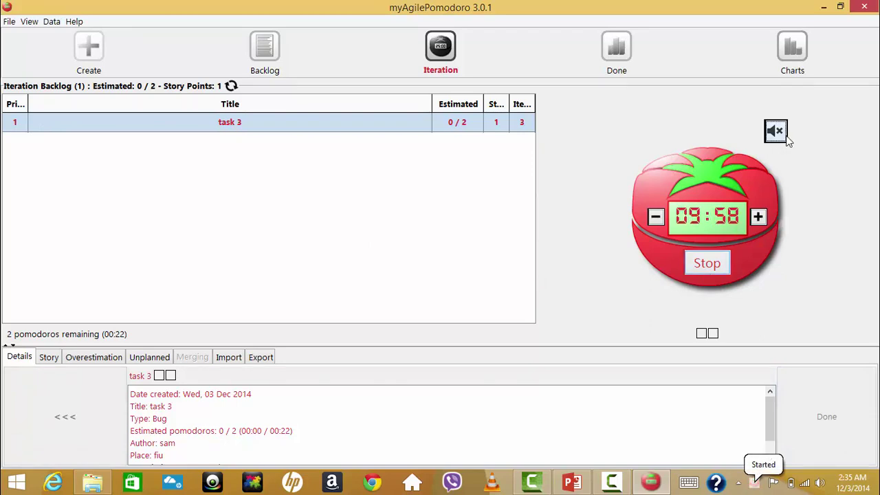
- Shorten task 3's first pomodoro by nine minutes
double_click(655, 217)
triple_click(655, 218)
double_click(655, 217)
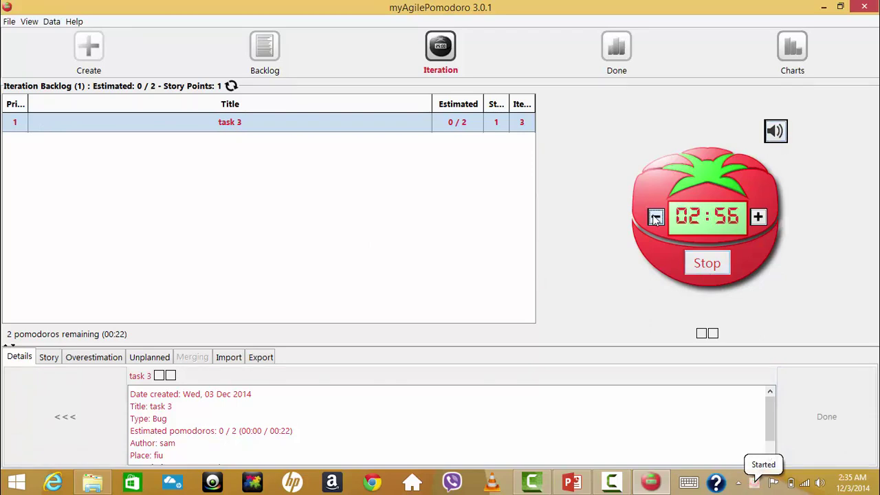
double_click(655, 217)
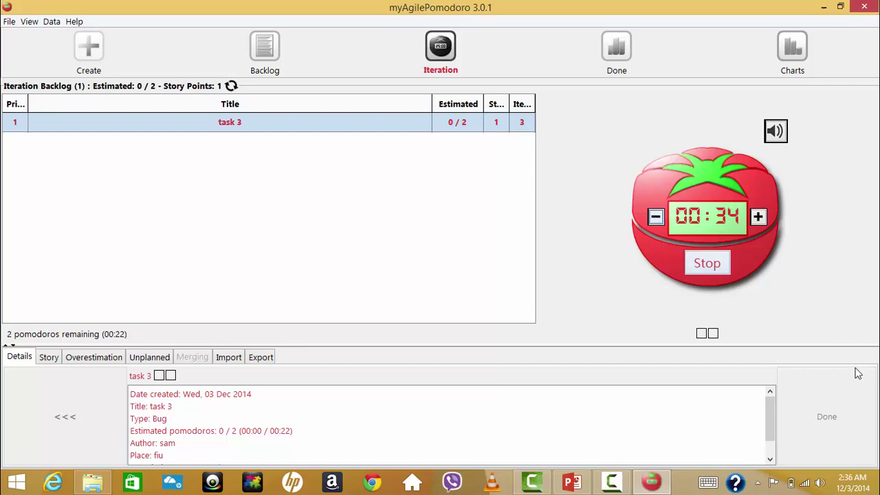
- Switch to the PowerPoint presentation to view the Six objectives slide, and return to myAgilePomodoro
click(574, 481)
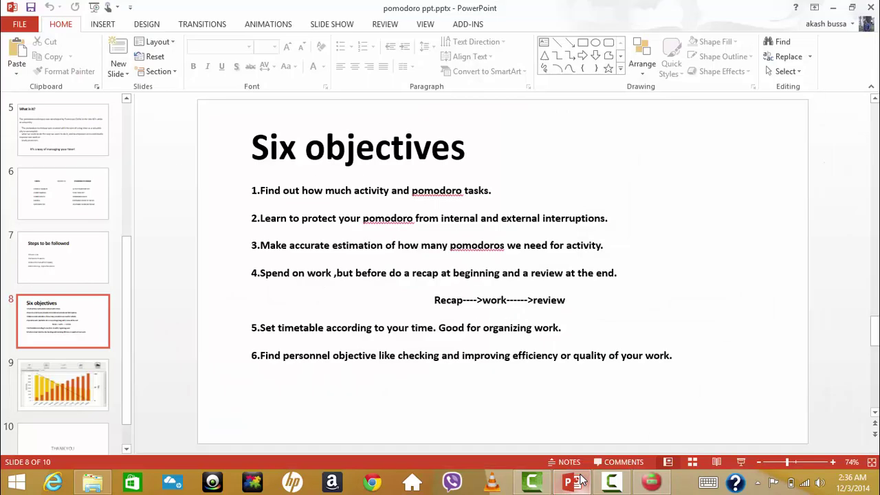
click(579, 479)
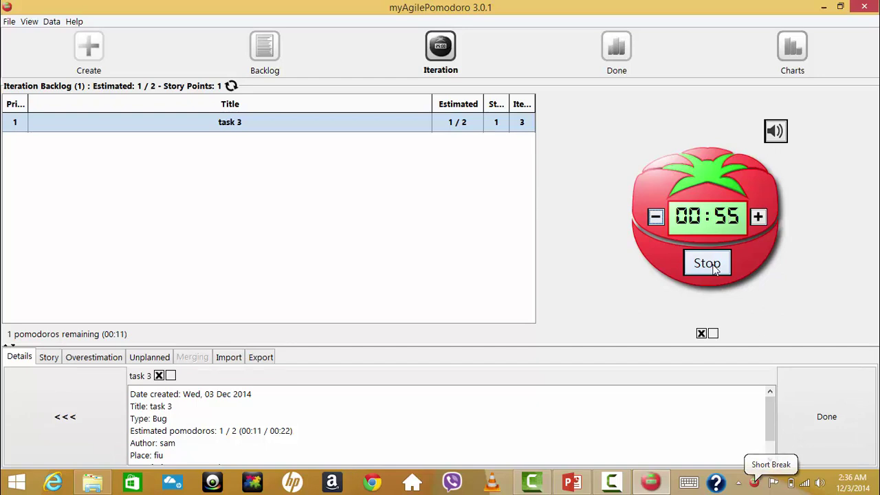
- End the short break and start task 3's second pomodoro, shortening it by nine minutes
click(715, 269)
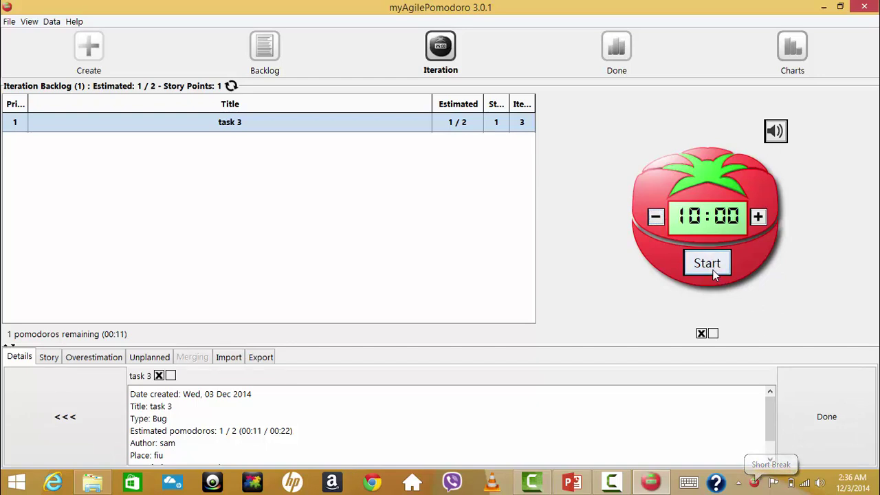
click(714, 268)
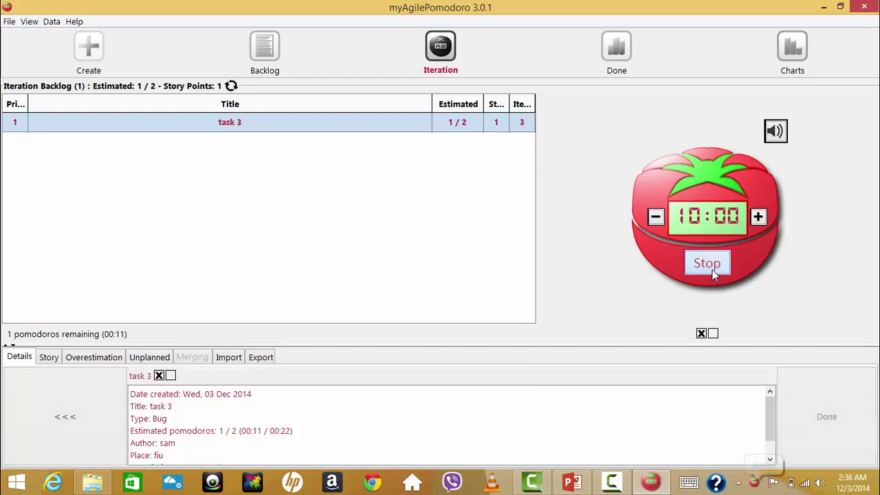
click(654, 217)
click(655, 218)
click(654, 217)
click(654, 217)
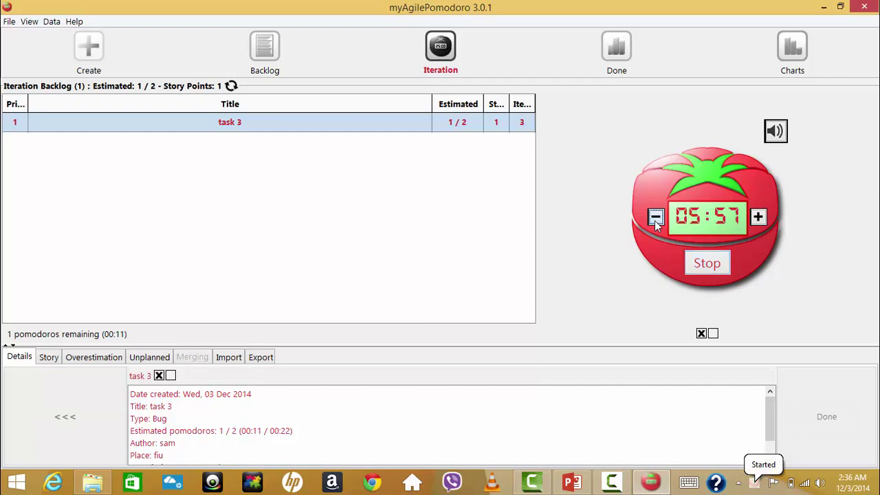
click(654, 217)
click(655, 217)
click(655, 217)
click(655, 217)
click(655, 217)
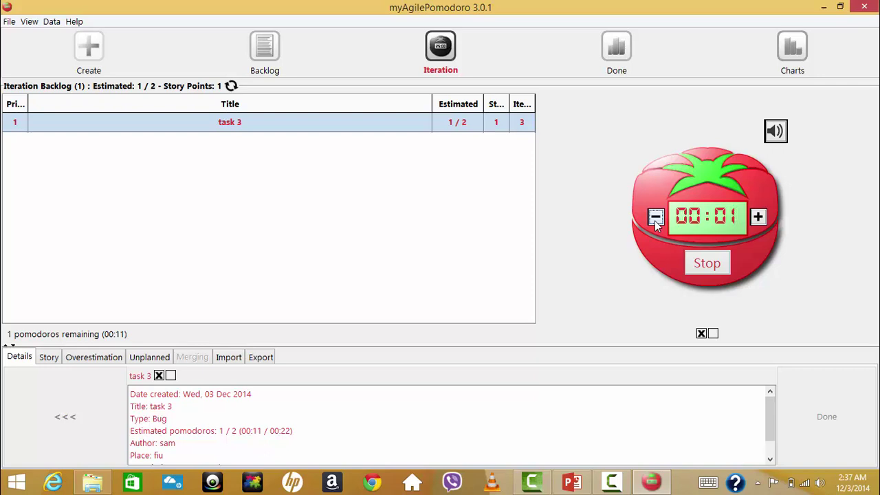
- Stop the long break and mark task 3 as done
click(709, 264)
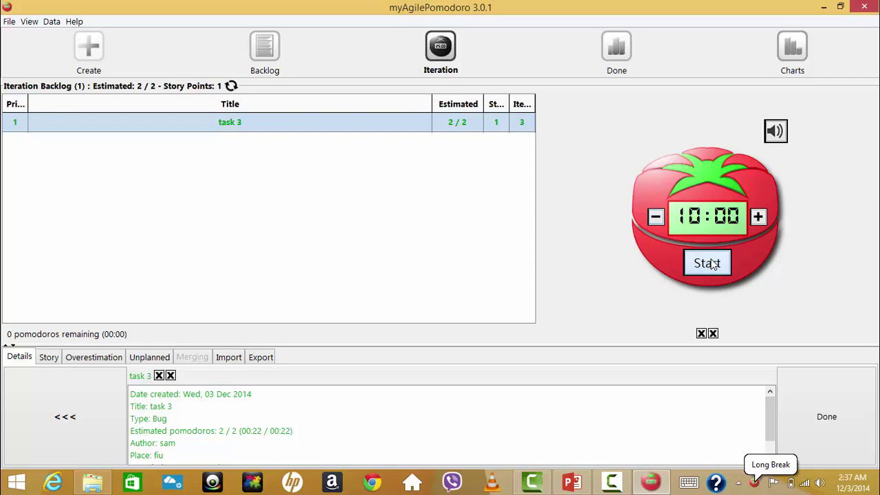
click(827, 420)
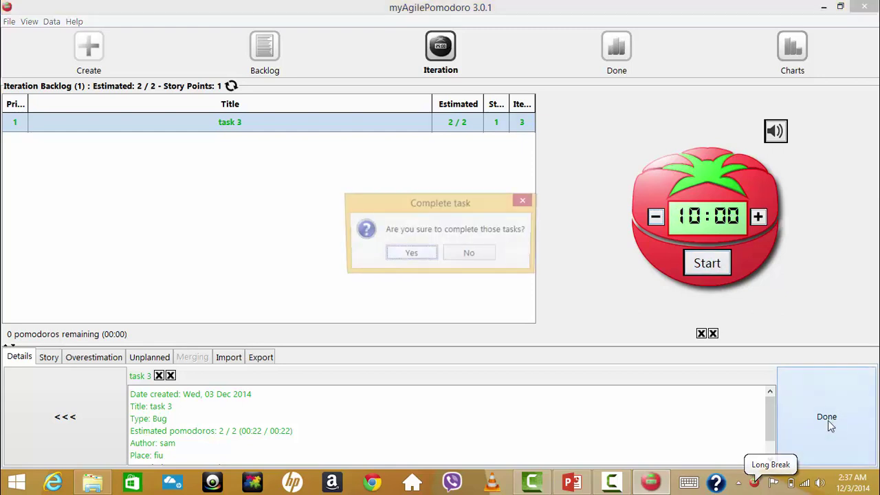
click(405, 255)
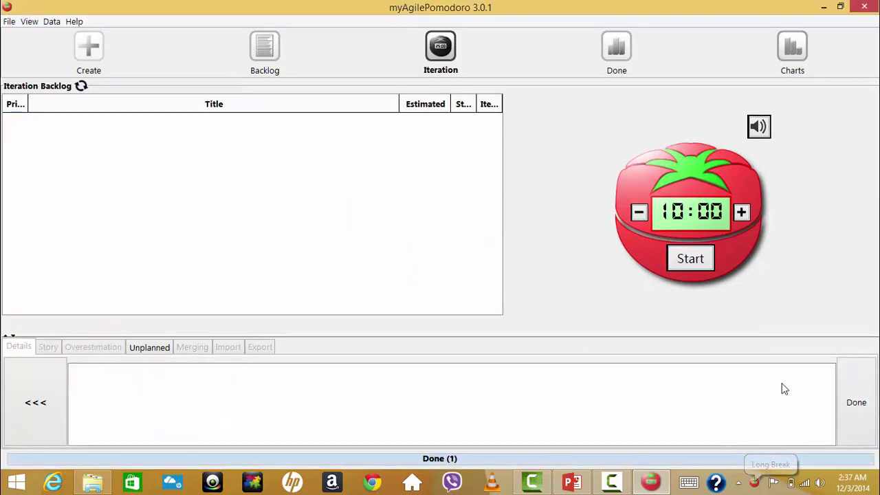
- Review the completed tasks in the release backlog, including task1's editable fields, its story and the import options
click(643, 71)
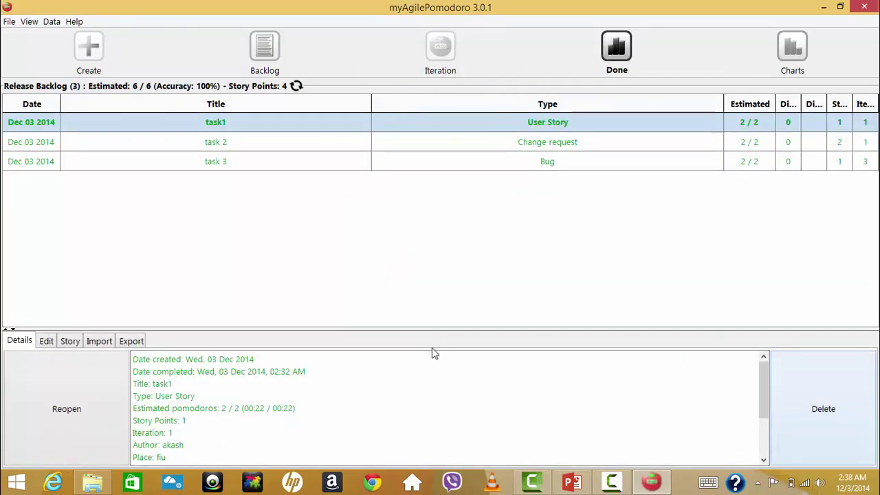
click(49, 344)
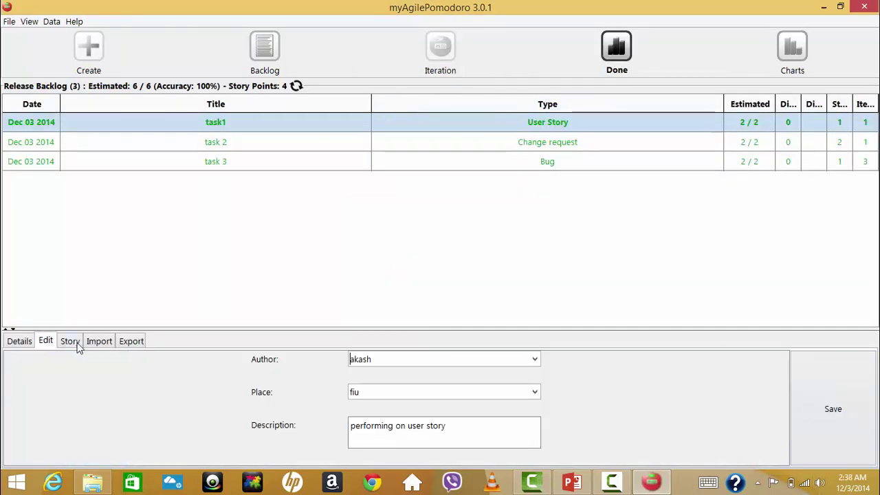
click(79, 346)
click(97, 344)
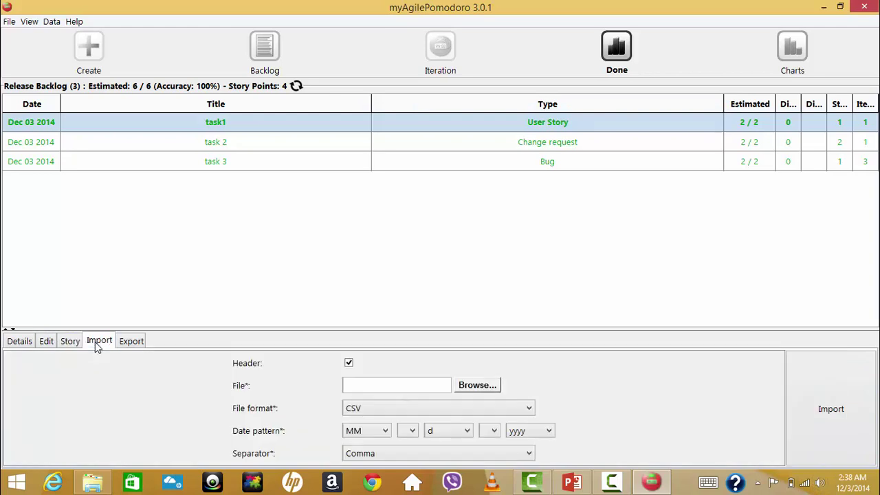
click(336, 128)
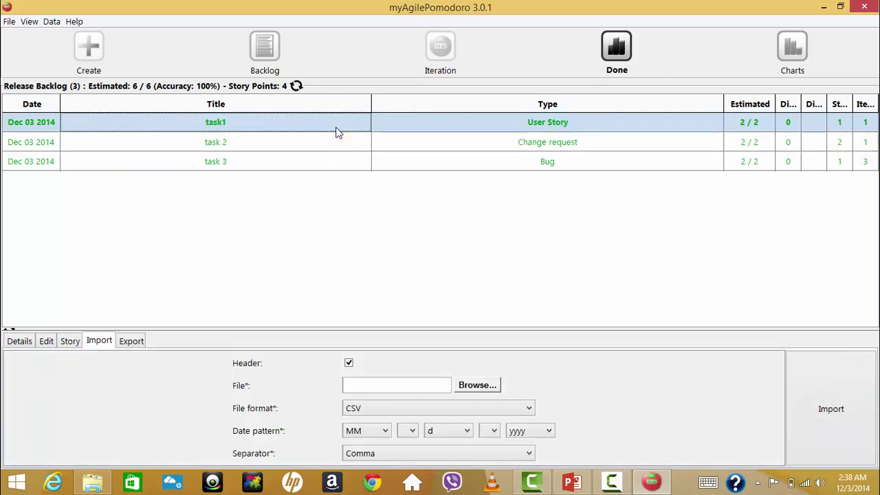
- Include a burn-up chart with the burndown chart, and base the burndown chart on Pomodoros in percent
click(795, 77)
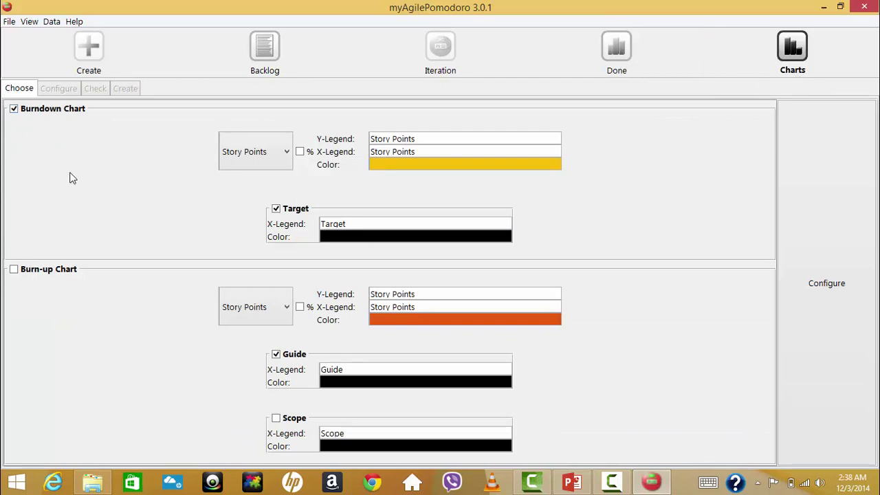
click(14, 270)
click(261, 163)
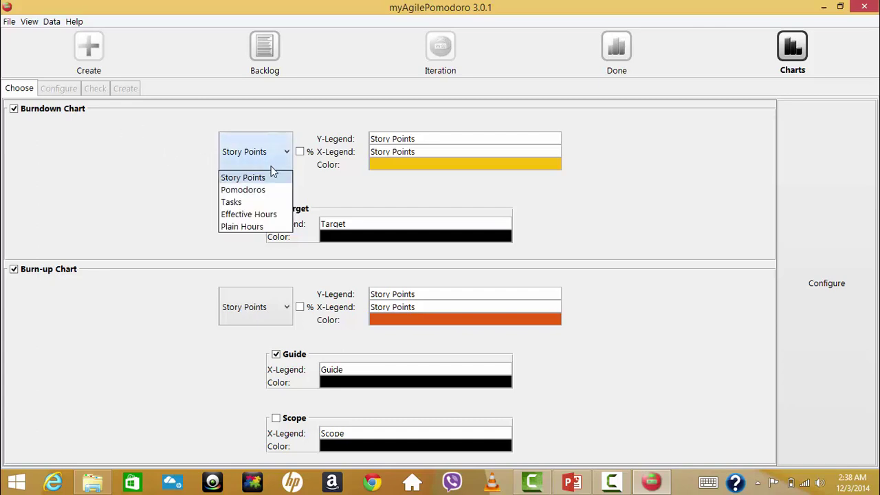
click(267, 189)
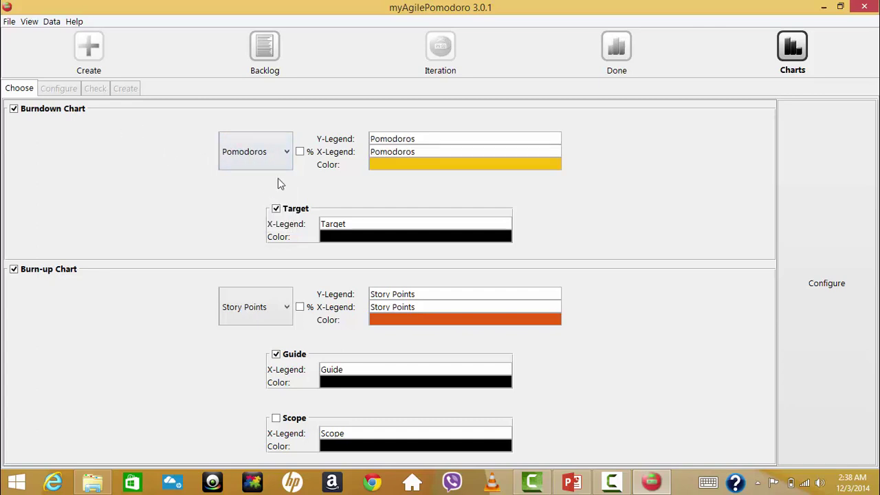
click(299, 151)
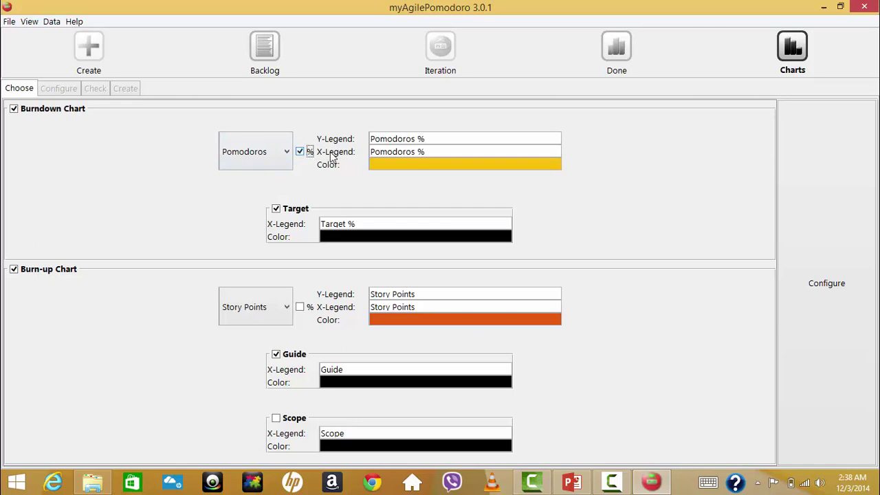
- Set the burndown chart's Y-legend and X-legend to 10% and its target legend to 15 %
click(402, 139)
double_click(402, 140)
key(BackSpace)
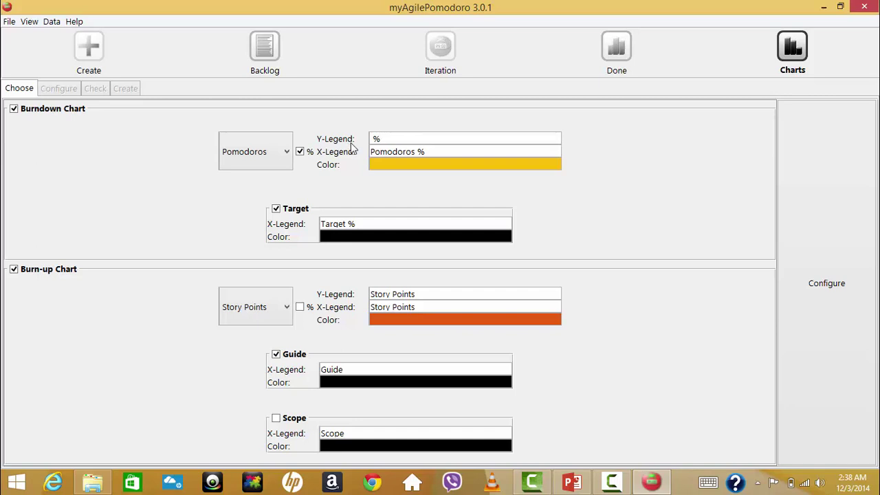
text(10)
drag(418, 152, 368, 148)
text(10)
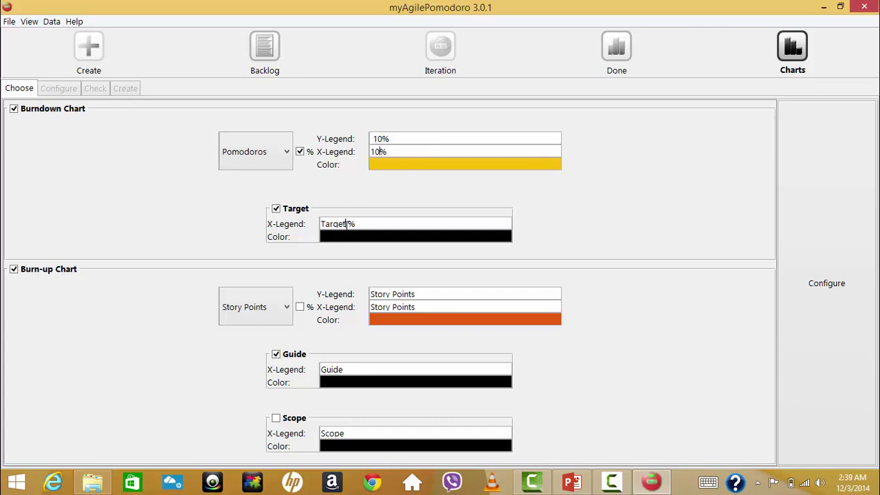
drag(346, 224, 287, 224)
text(15)
- Show the burn-up chart's story points in percent, with the Y-legend set to 15 % and the X-legend to 16 %
click(300, 307)
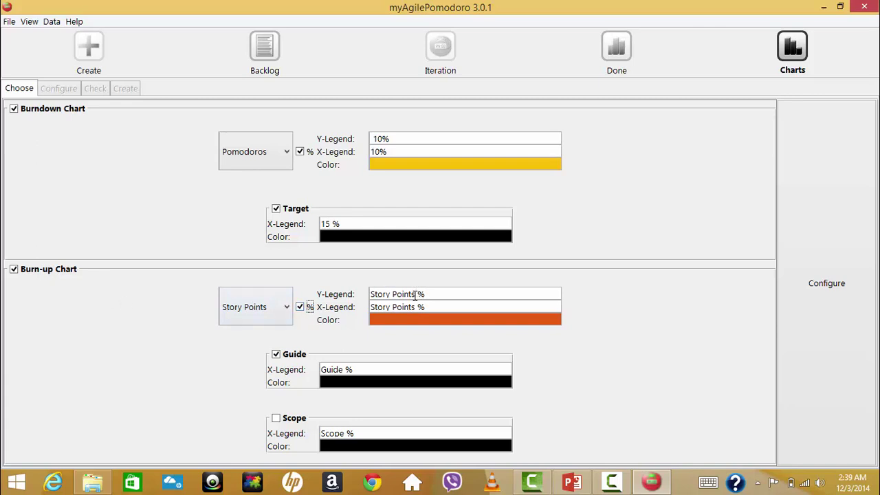
mouse_move(416, 294)
mouse_down()
mouse_move(369, 295)
mouse_move(426, 294)
mouse_up()
click(416, 294)
key(BackSpace)
key(BackSpace)
key(BackSpace)
key(BackSpace)
key(BackSpace)
key(BackSpace)
key(BackSpace)
key(BackSpace)
key(BackSpace)
key(BackSpace)
key(BackSpace)
key(BackSpace)
key(BackSpace)
text(15)
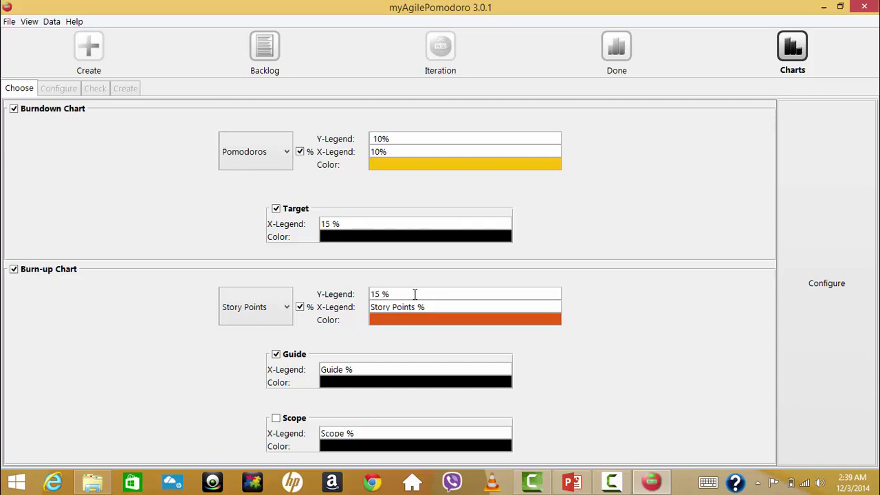
click(414, 310)
key(BackSpace)
key(BackSpace)
key(BackSpace)
key(BackSpace)
key(BackSpace)
key(BackSpace)
key(BackSpace)
key(BackSpace)
key(BackSpace)
key(BackSpace)
key(BackSpace)
key(BackSpace)
key(BackSpace)
text(16)
- Accept the default date and image settings and the listed tasks, and create the combined chart
click(856, 287)
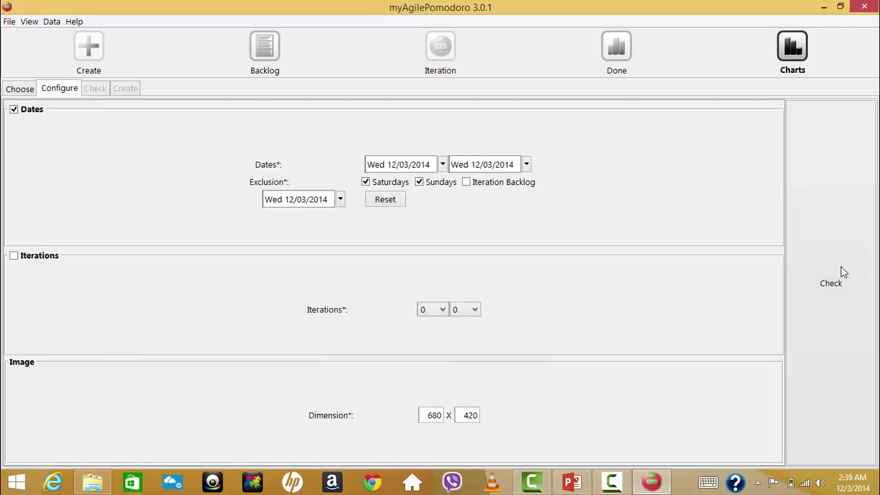
click(842, 270)
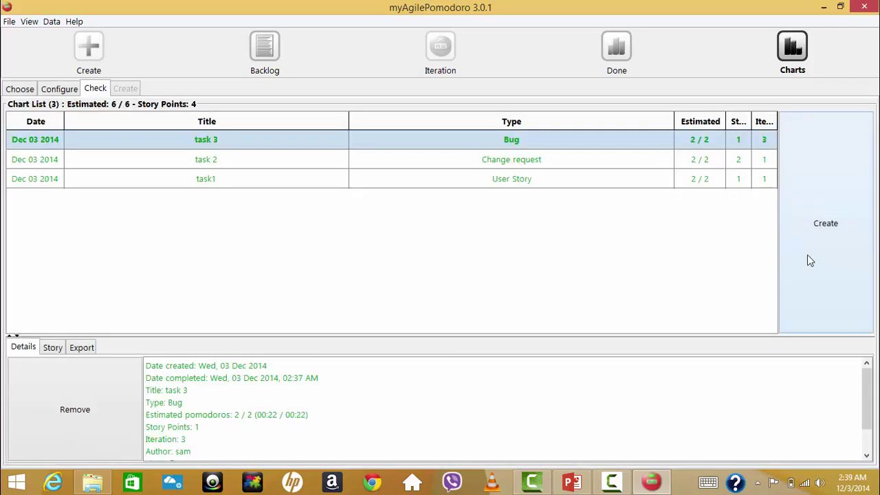
click(808, 260)
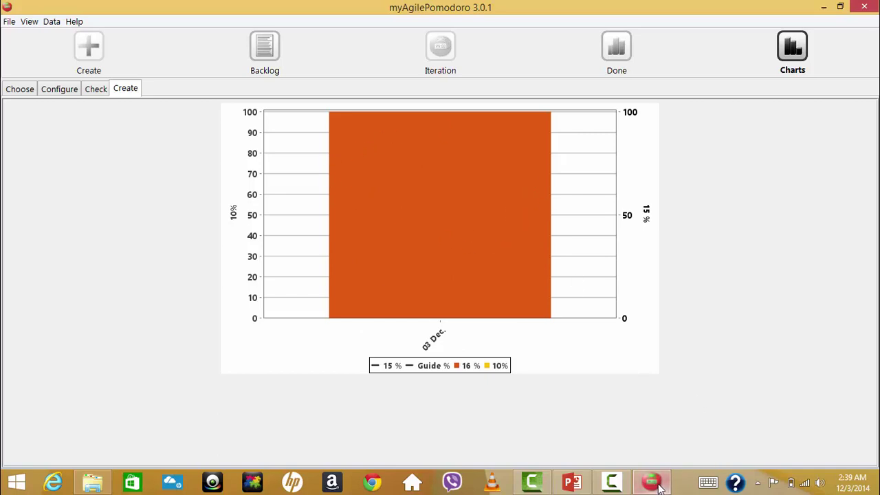
- Switch to the PowerPoint presentation, view the sample chart on slide 9, and play the slide show through the closing slide
mouse_move(652, 483)
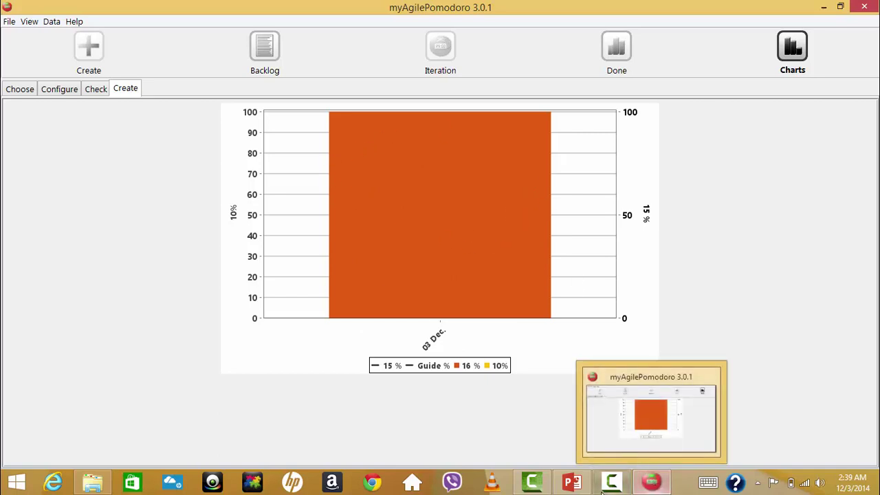
click(573, 483)
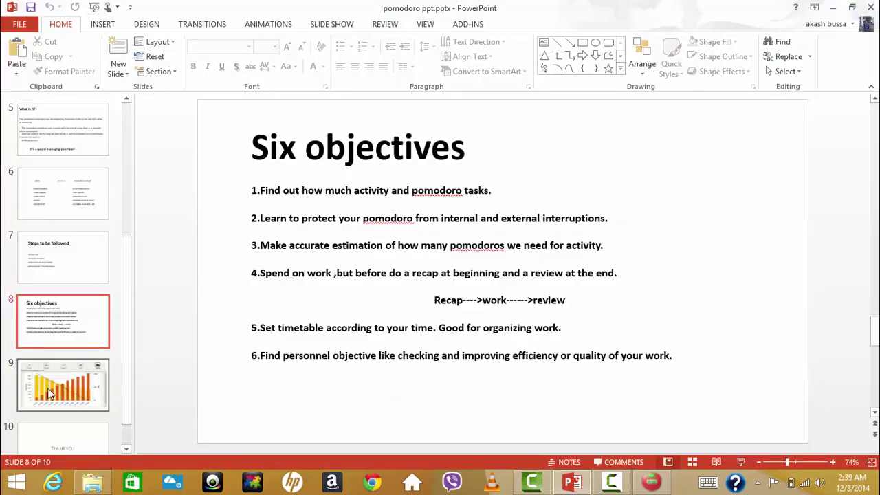
click(45, 389)
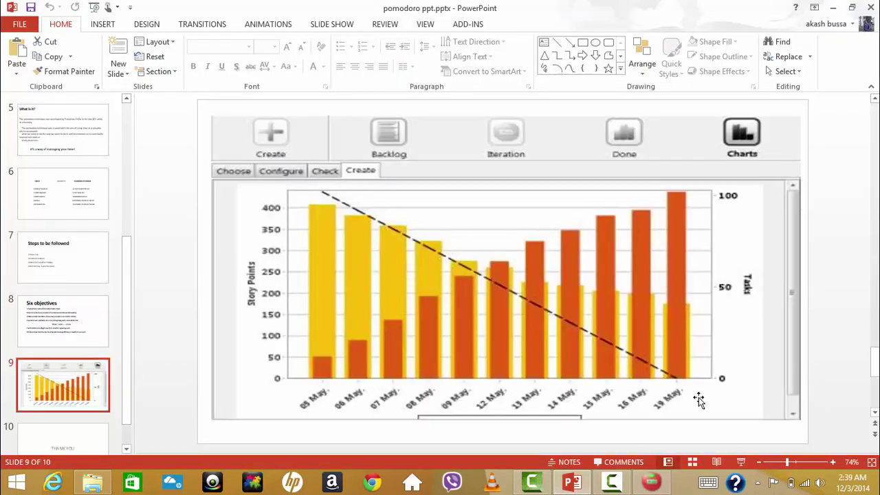
click(741, 462)
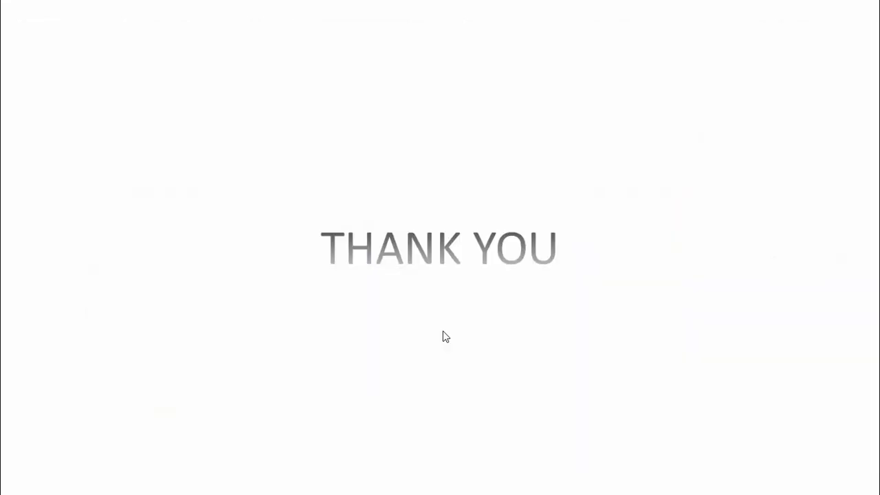
key(Escape)
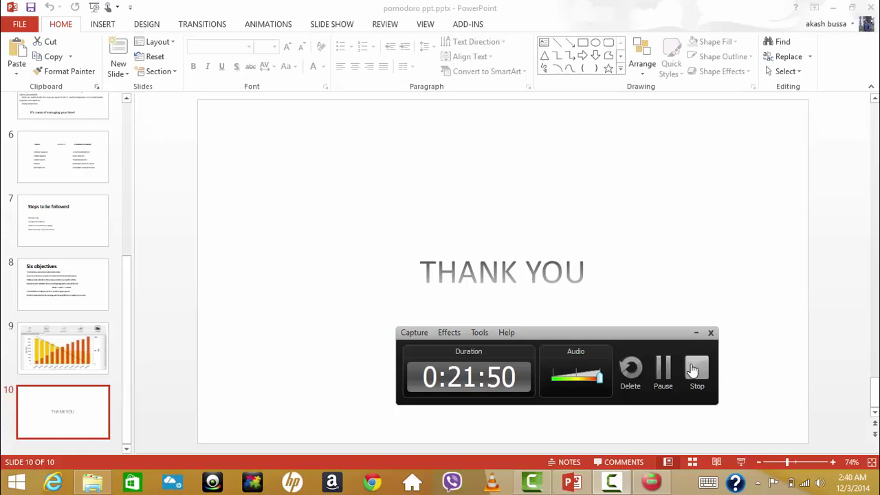